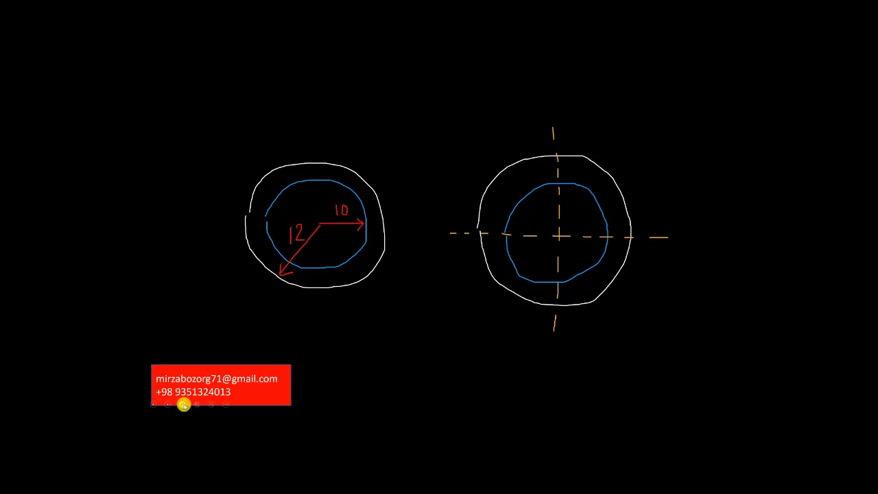
Mark sixteen roughly evenly spaced points around the inner blue circle of the second sketch with green pen crosses
left_click(198, 388)
mouse_move(612, 230)
left_mouse_down()
mouse_move(603, 244)
mouse_move(618, 242)
left_mouse_up()
mouse_move(562, 181)
left_mouse_down()
mouse_move(554, 194)
mouse_move(565, 190)
left_mouse_up()
mouse_move(511, 226)
left_mouse_down()
mouse_move(500, 241)
mouse_move(513, 241)
left_mouse_up()
mouse_move(564, 275)
left_mouse_down()
mouse_move(555, 289)
mouse_move(566, 286)
left_mouse_up()
mouse_move(522, 264)
left_mouse_down()
mouse_move(513, 277)
mouse_move(525, 275)
left_mouse_up()
mouse_move(597, 259)
left_mouse_down()
mouse_move(587, 273)
mouse_move(598, 272)
left_mouse_up()
left_click_drag(601, 195, 593, 210)
left_click_drag(591, 198, 603, 205)
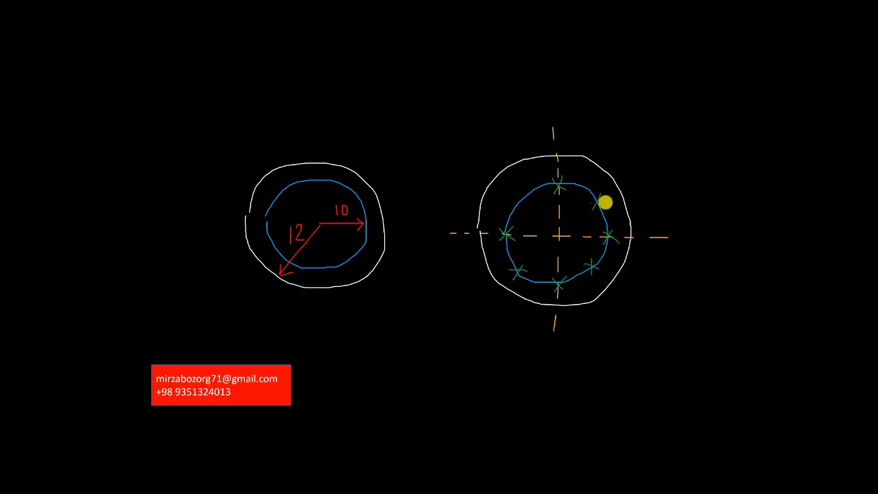
mouse_move(528, 192)
left_mouse_down()
mouse_move(519, 207)
mouse_move(541, 182)
mouse_move(543, 192)
left_mouse_up()
left_click_drag(507, 217, 519, 206)
left_click_drag(508, 207, 518, 217)
mouse_move(517, 248)
left_mouse_down()
mouse_move(505, 261)
mouse_move(519, 261)
left_mouse_up()
left_click_drag(535, 289, 541, 276)
mouse_move(531, 277)
left_mouse_down()
mouse_move(542, 286)
mouse_move(581, 268)
mouse_move(585, 279)
left_mouse_up()
mouse_move(599, 250)
left_mouse_down()
mouse_move(604, 262)
mouse_move(612, 257)
left_mouse_up()
mouse_move(607, 211)
left_mouse_down()
mouse_move(600, 220)
mouse_move(615, 219)
left_mouse_up()
mouse_move(587, 181)
left_mouse_down()
mouse_move(577, 194)
mouse_move(588, 193)
left_mouse_up()
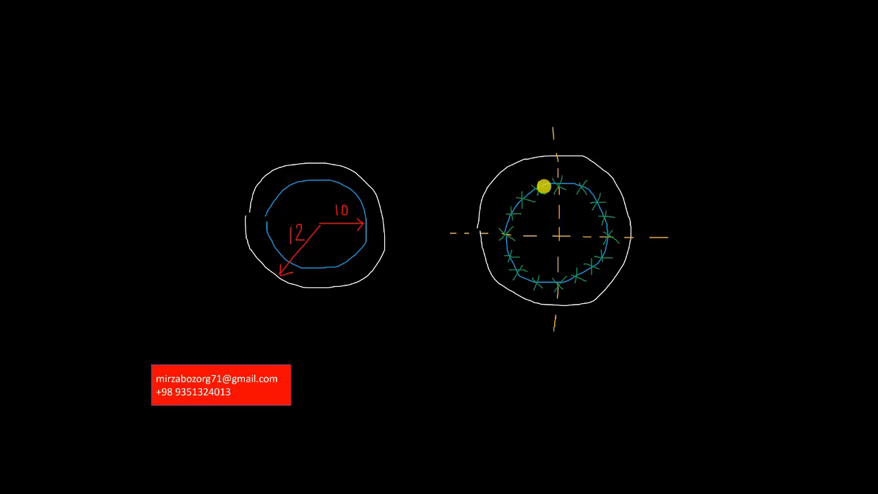
left_click_drag(552, 148, 567, 162)
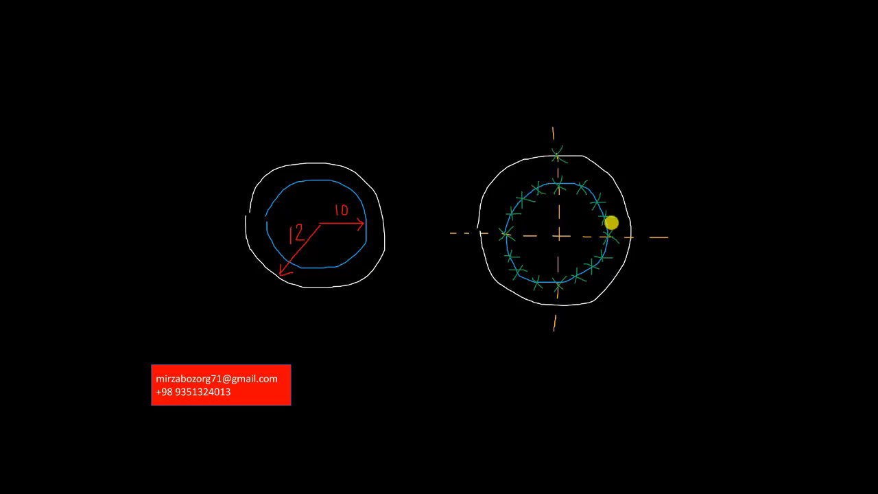
mouse_move(637, 233)
left_mouse_down()
mouse_move(625, 245)
mouse_move(637, 245)
left_mouse_up()
left_click_drag(562, 297, 552, 311)
left_click(188, 407)
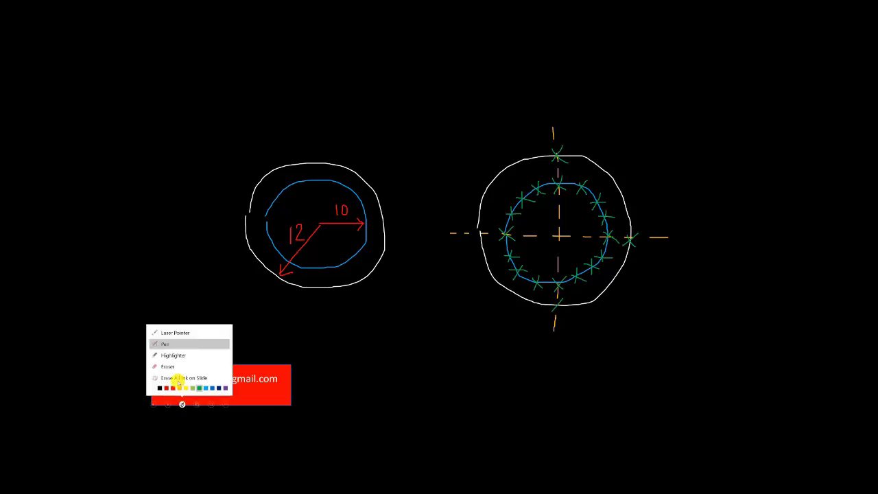
left_click(176, 365)
left_click(637, 245)
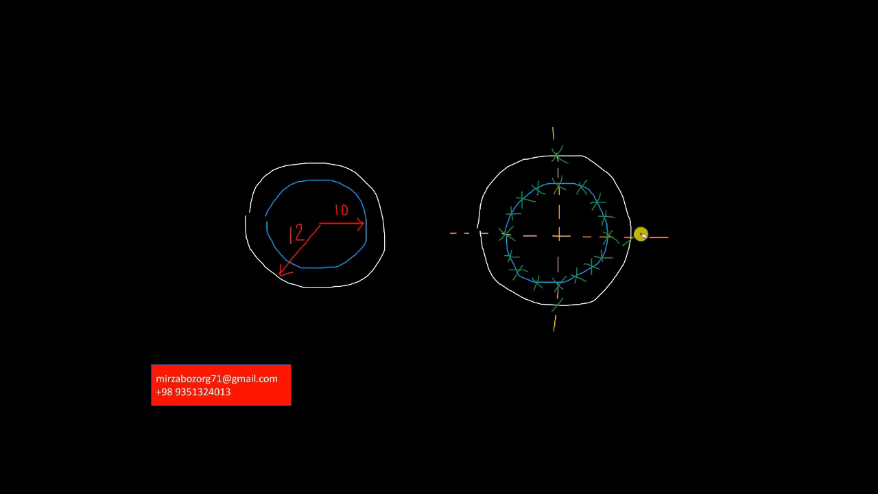
left_click(638, 232)
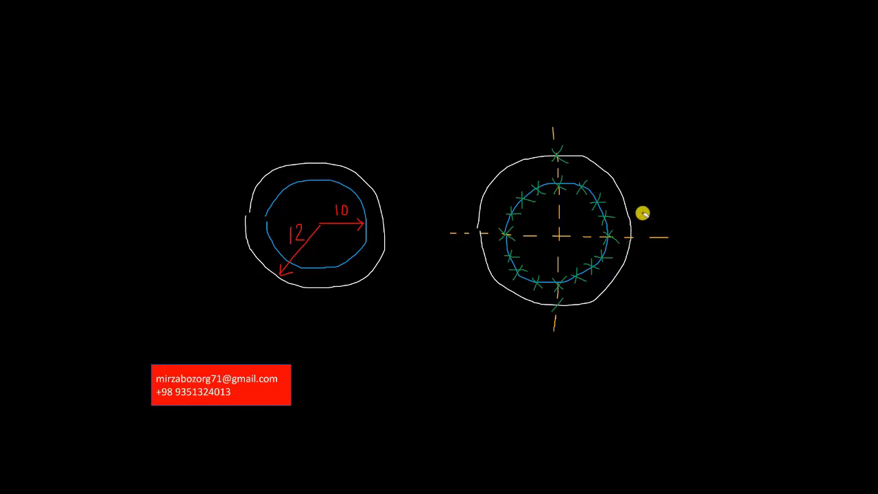
left_click(568, 162)
left_click(558, 302)
Mark sixteen roughly evenly spaced points around the outer white circle of the second sketch with red pen crosses
left_click(185, 406)
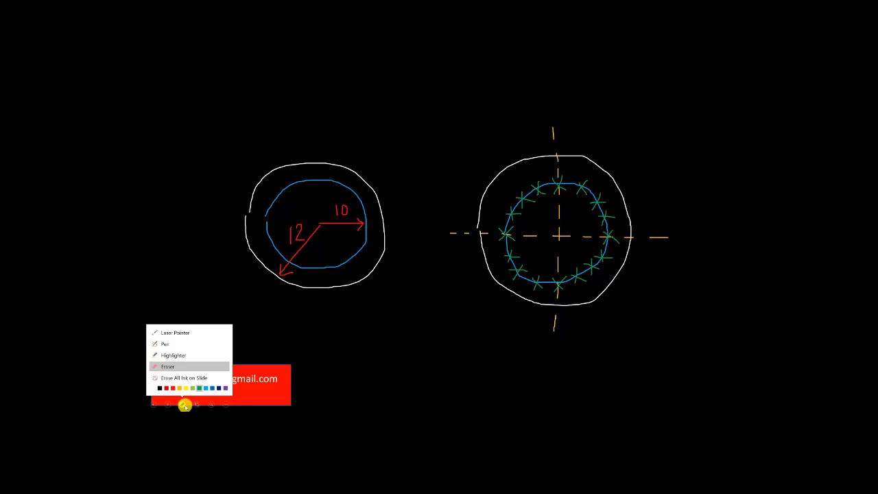
left_click(172, 388)
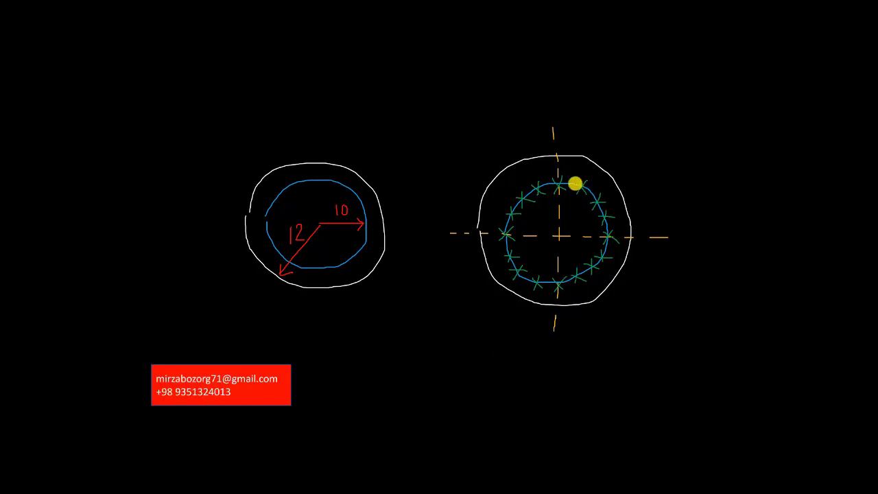
mouse_move(563, 147)
left_mouse_down()
mouse_move(554, 163)
mouse_move(566, 164)
left_mouse_up()
mouse_move(638, 230)
left_mouse_down()
mouse_move(623, 241)
mouse_move(638, 246)
left_mouse_up()
mouse_move(565, 297)
left_mouse_down()
mouse_move(547, 312)
mouse_move(559, 310)
left_mouse_up()
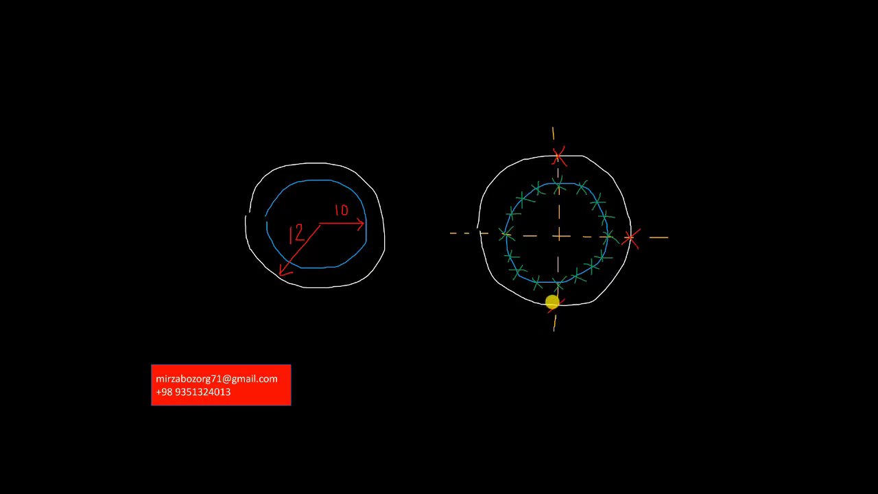
mouse_move(492, 227)
left_mouse_down()
mouse_move(480, 236)
mouse_move(490, 242)
left_mouse_up()
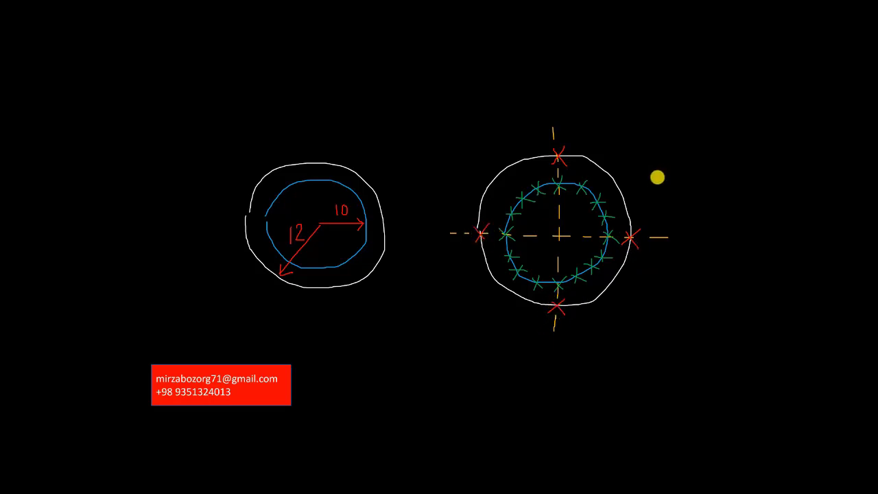
mouse_move(619, 172)
left_mouse_down()
mouse_move(609, 185)
mouse_move(622, 185)
left_mouse_up()
mouse_move(611, 281)
left_mouse_down()
mouse_move(599, 293)
mouse_move(615, 294)
left_mouse_up()
mouse_move(504, 278)
left_mouse_down()
mouse_move(492, 290)
mouse_move(505, 288)
left_mouse_up()
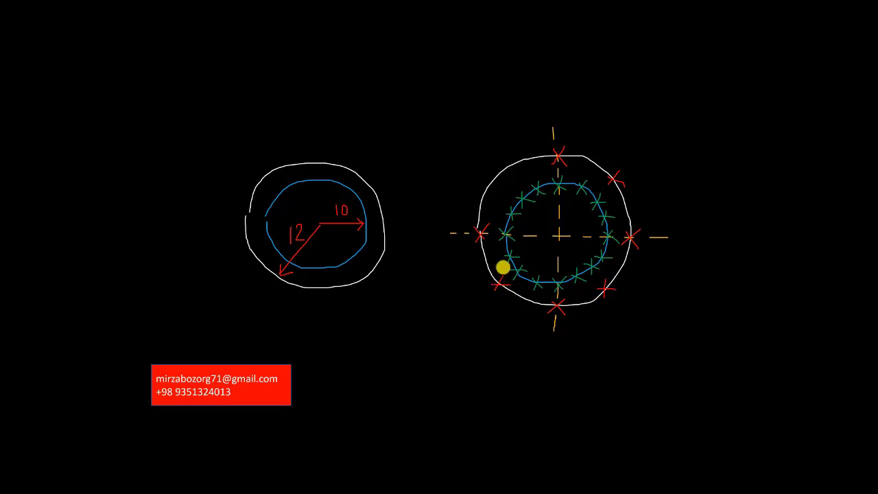
mouse_move(501, 164)
left_mouse_down()
mouse_move(501, 184)
mouse_move(509, 173)
mouse_move(482, 195)
mouse_move(485, 205)
left_mouse_up()
left_click_drag(476, 199, 494, 199)
left_click_drag(527, 152, 535, 164)
left_click_drag(537, 154, 524, 161)
left_click_drag(594, 155, 588, 163)
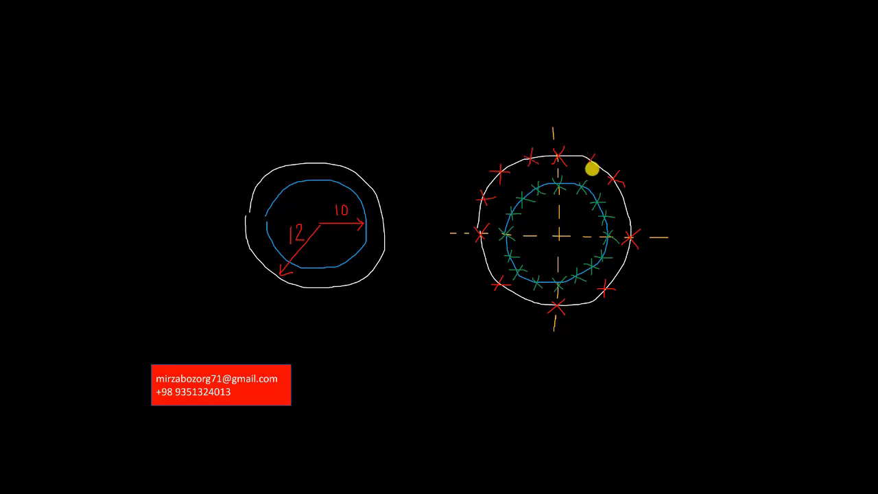
left_click_drag(622, 206, 633, 205)
mouse_move(623, 259)
left_mouse_down()
mouse_move(621, 273)
mouse_move(632, 267)
left_mouse_up()
mouse_move(583, 297)
left_mouse_down()
mouse_move(578, 307)
mouse_move(590, 305)
left_mouse_up()
mouse_move(530, 295)
left_mouse_down()
mouse_move(520, 307)
mouse_move(529, 304)
left_mouse_up()
left_click_drag(481, 255, 495, 268)
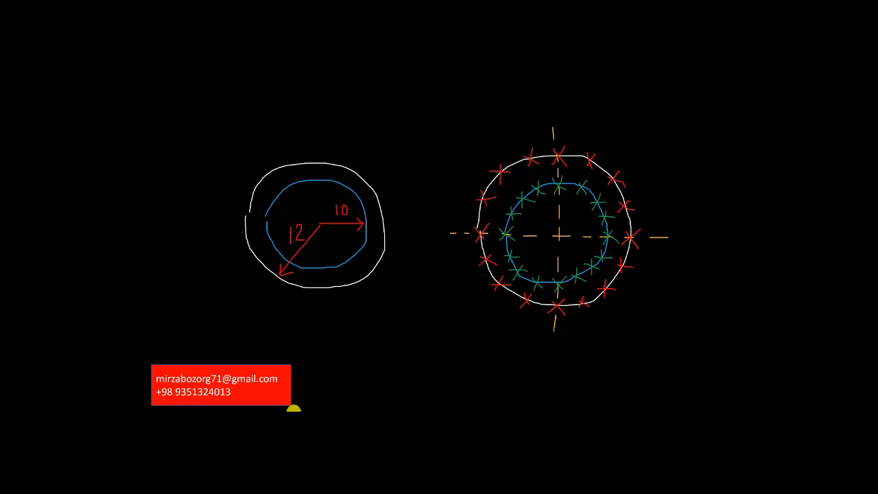
Outline facing pairs of green and red crosses with dashed yellow pen loops at several places around the two concentric circles
left_click(182, 404)
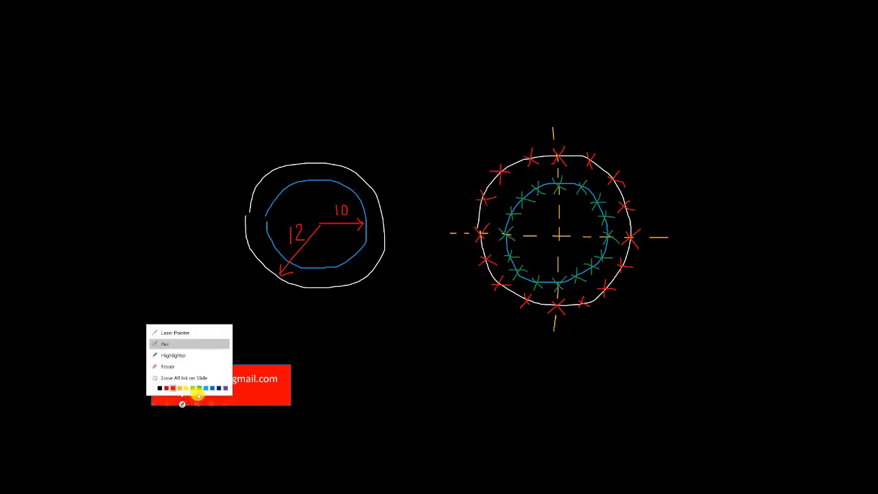
left_click(223, 388)
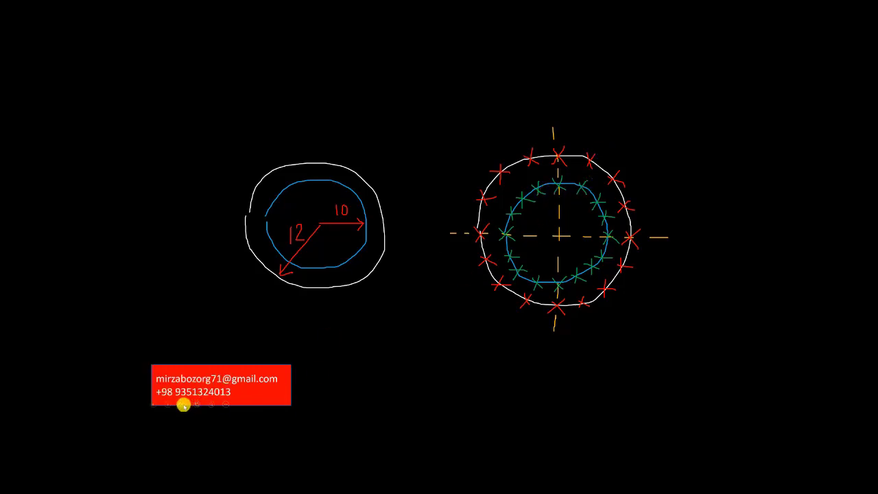
left_click(182, 405)
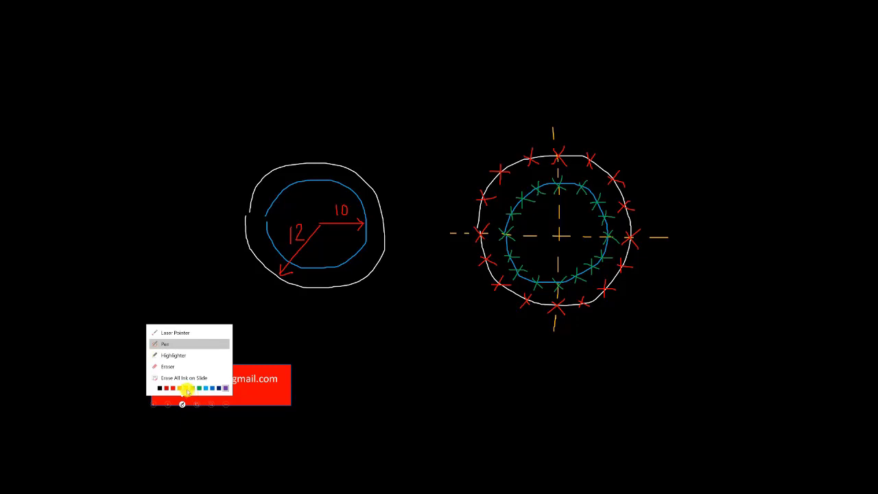
left_click(185, 388)
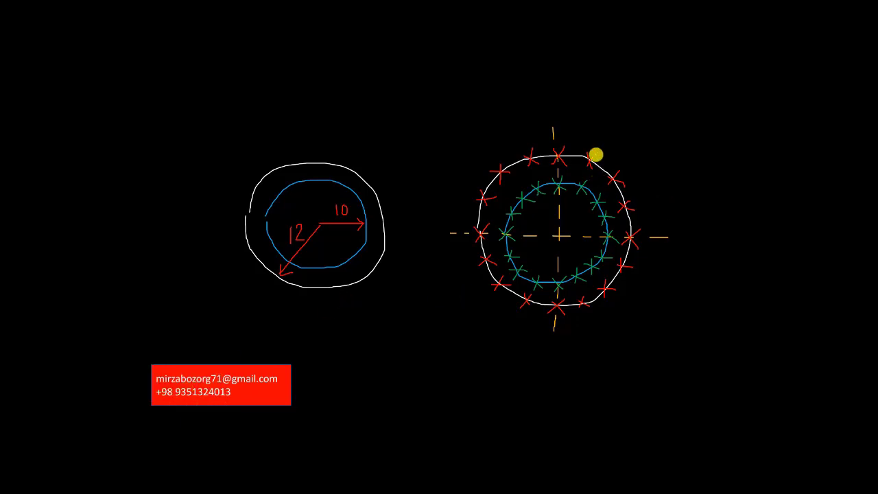
mouse_move(594, 144)
left_mouse_down()
mouse_move(573, 188)
mouse_move(590, 186)
mouse_move(599, 153)
left_mouse_up()
mouse_move(609, 205)
left_mouse_down()
mouse_move(641, 209)
mouse_move(600, 227)
mouse_move(584, 222)
left_mouse_up()
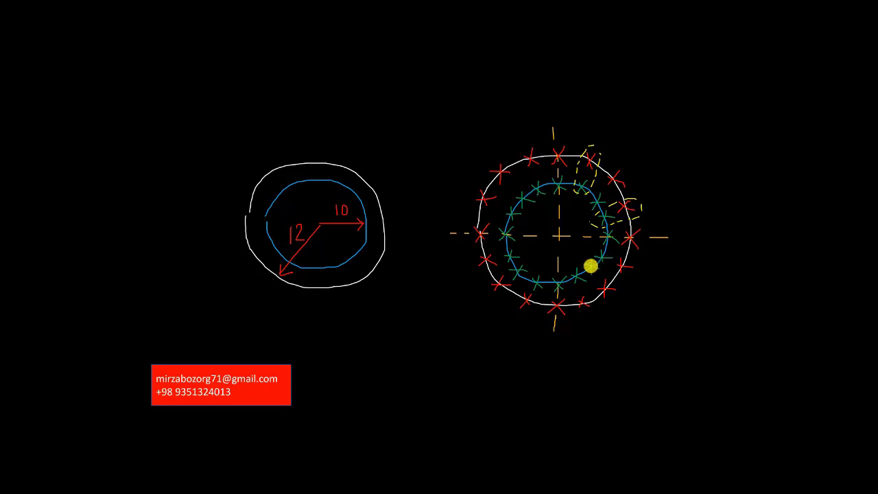
mouse_move(515, 262)
left_mouse_down()
mouse_move(486, 282)
mouse_move(516, 288)
left_mouse_up()
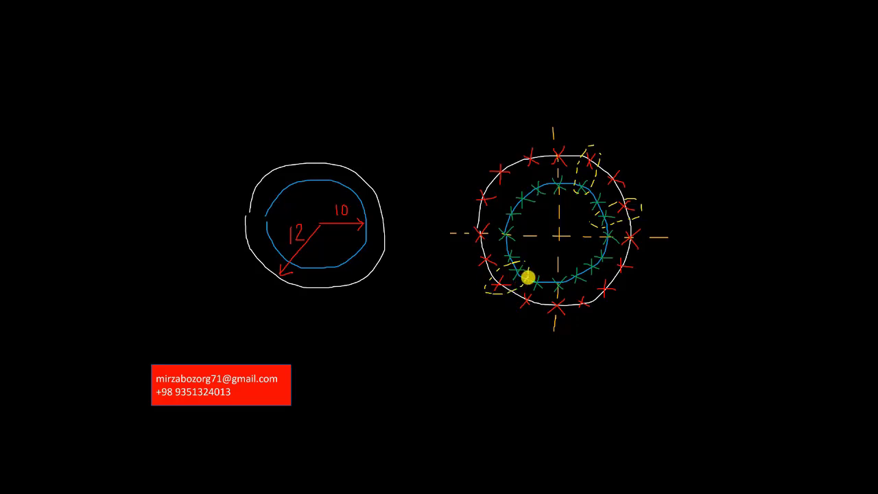
mouse_move(498, 162)
left_mouse_down()
mouse_move(488, 169)
mouse_move(501, 192)
mouse_move(528, 209)
left_mouse_up()
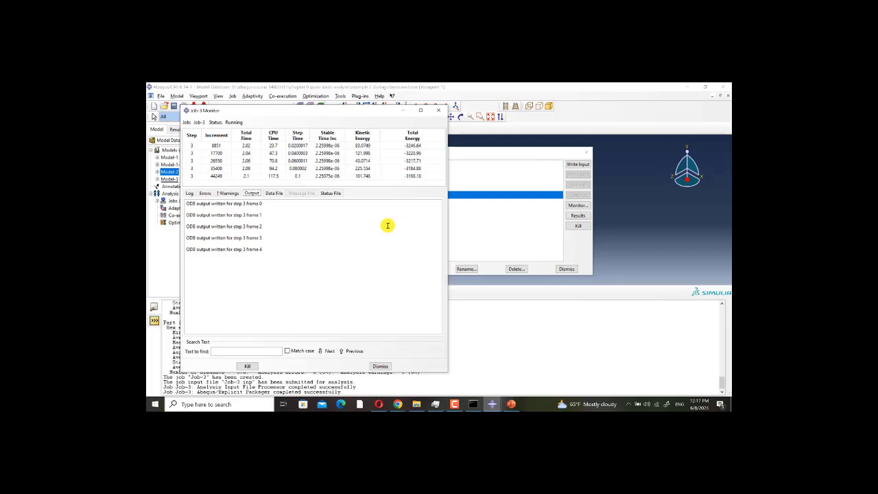
In Abaqus/CAE, open the Job-3 results, plot the Mises stress contours on the deformed bolted plates, and enlarge the viewport area
left_click(403, 110)
left_click(578, 216)
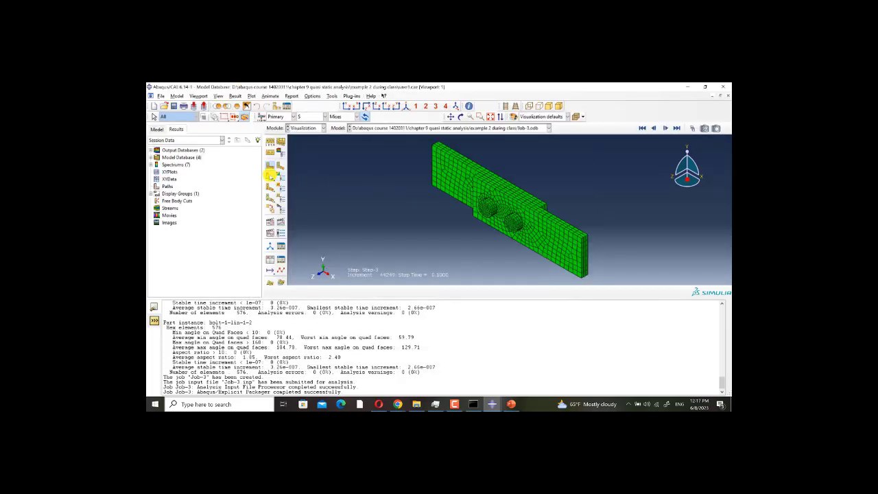
left_click(270, 176)
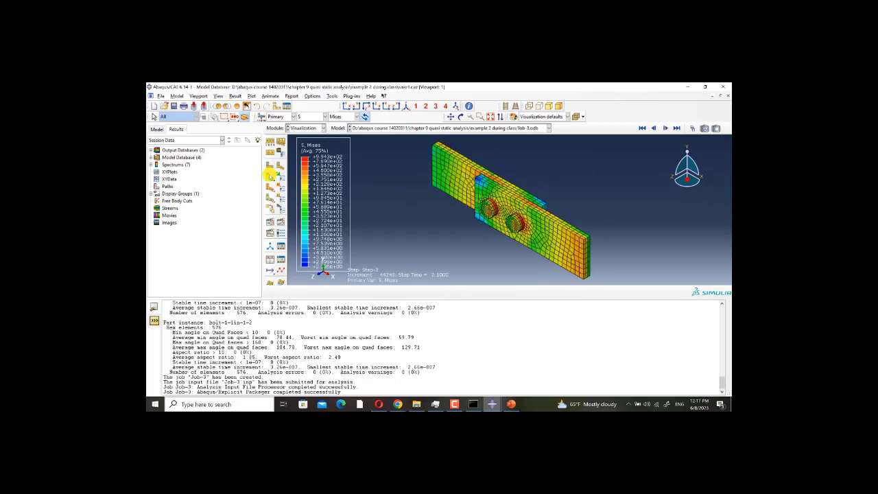
scroll(525, 214, "up", 3)
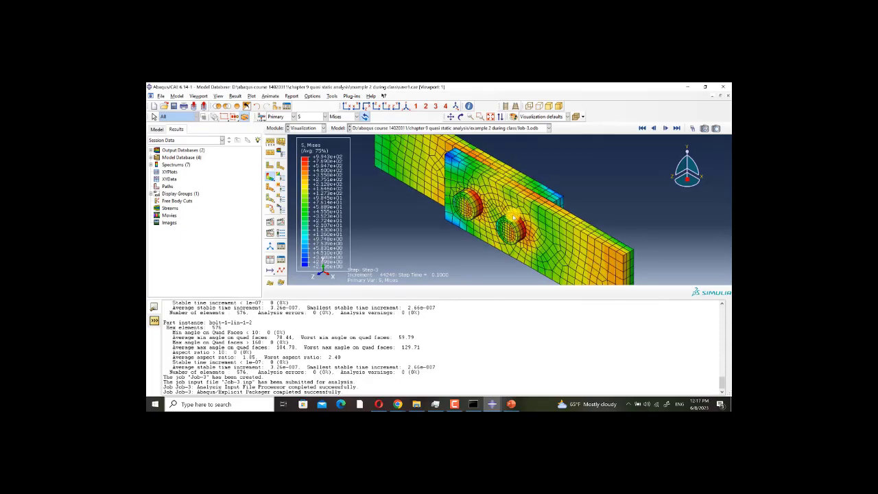
scroll(499, 217, "down", 2)
left_click_drag(495, 226, 479, 249, "ctrl+alt")
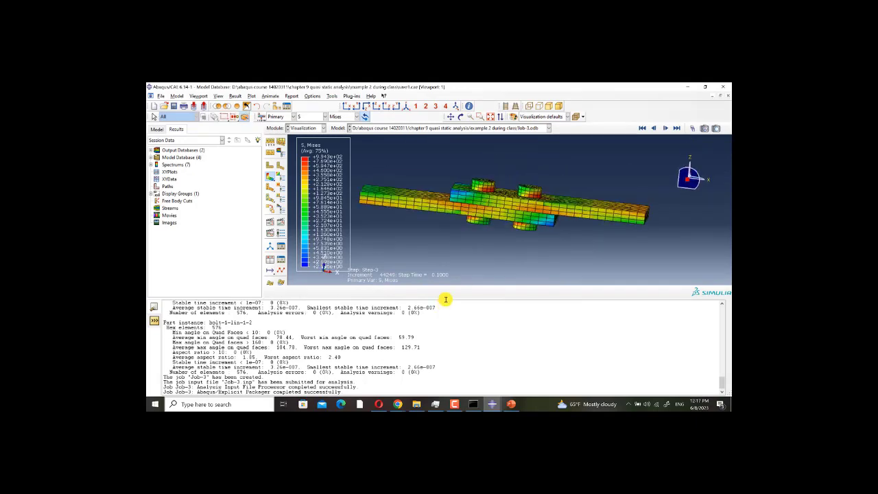
left_click_drag(447, 298, 446, 351)
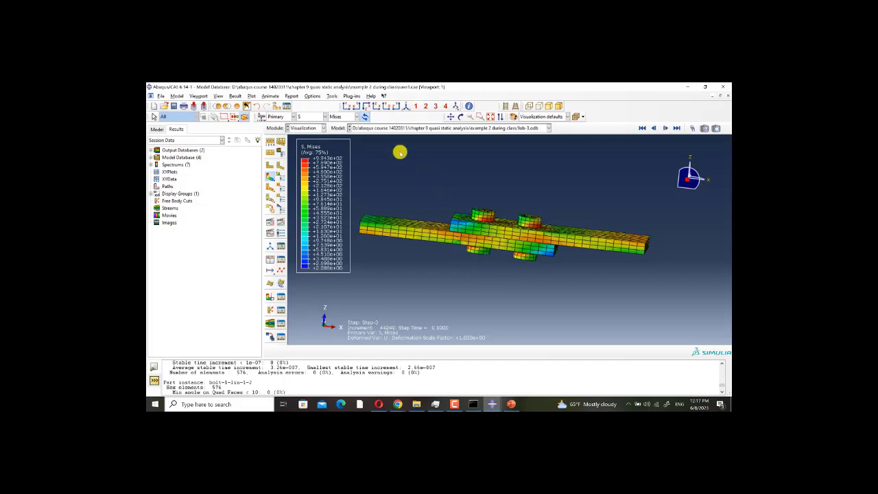
Create a second viewport and tile both viewports side by side
left_click(200, 96)
left_click(201, 97)
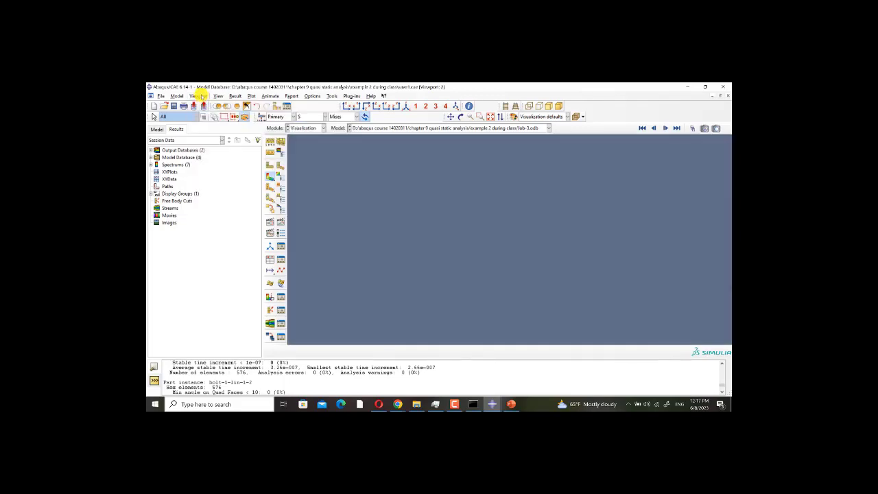
left_click(198, 97)
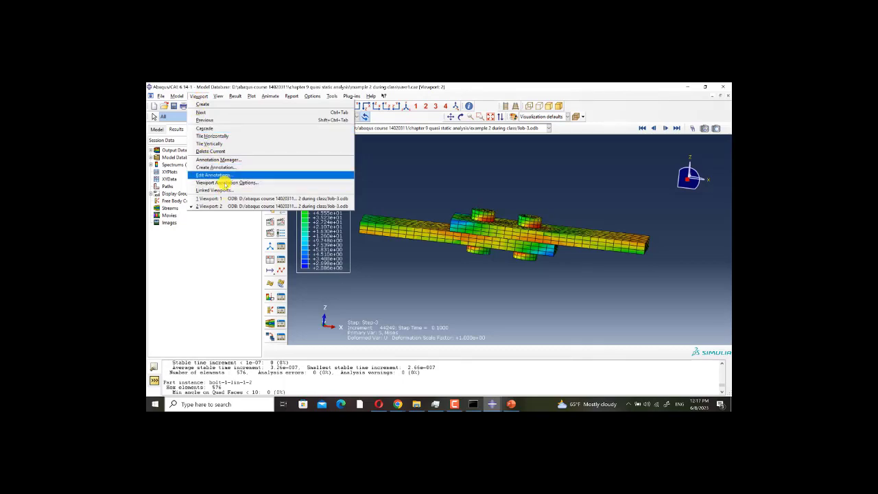
left_click(209, 129)
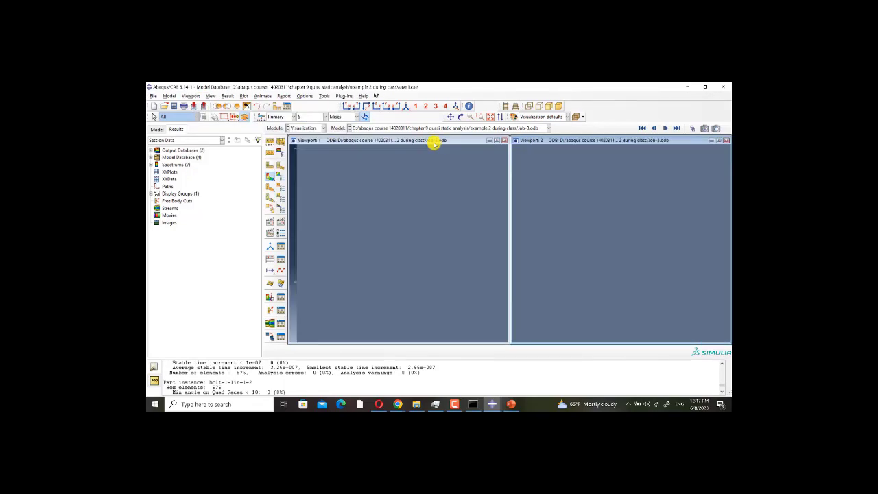
Open Job-2.odb in Viewport 1, fit the plates within the view, and check its available frames
left_click(446, 128)
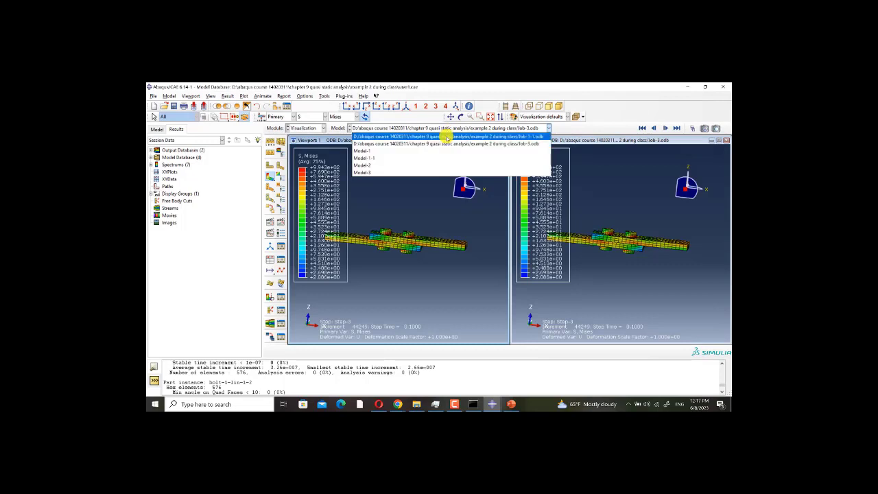
left_click(418, 206)
left_click(166, 108)
left_click(363, 228)
left_click(519, 283)
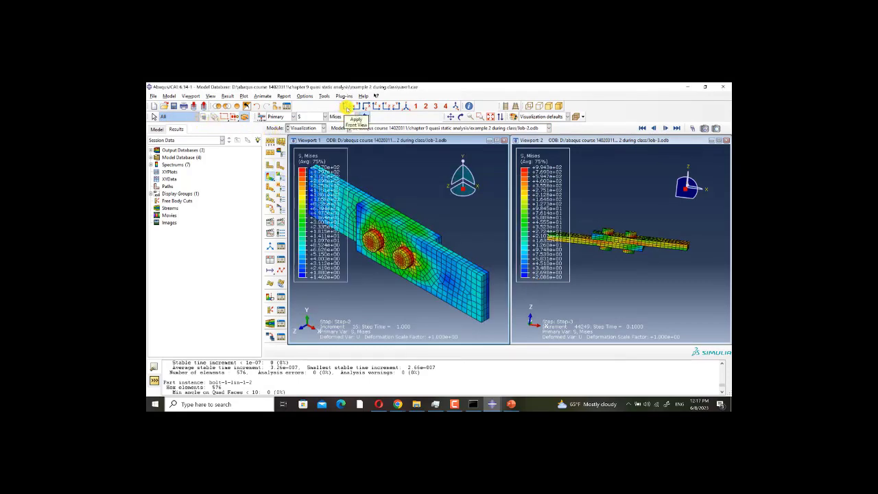
scroll(438, 237, "down", 4)
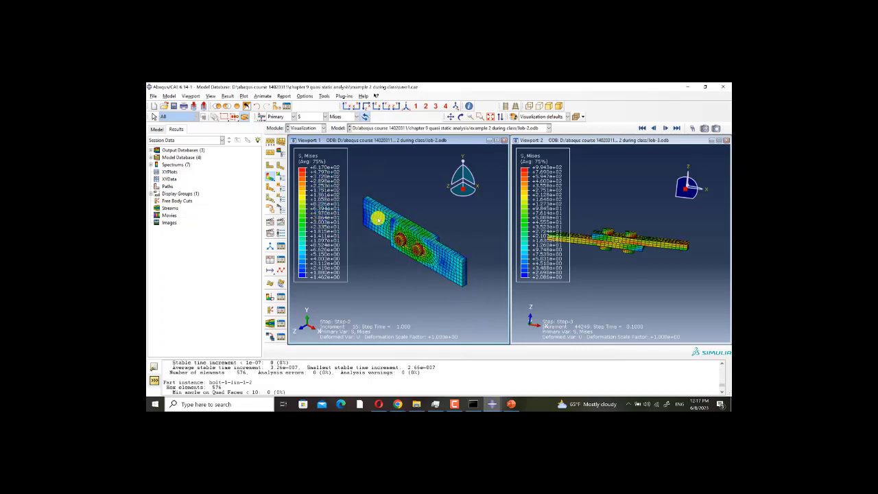
scroll(377, 217, "up", 1)
left_click(693, 127)
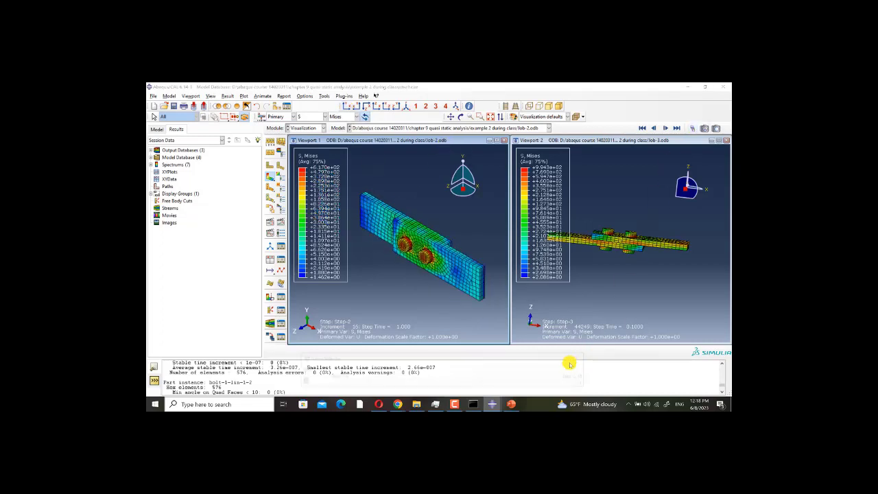
left_click(588, 360)
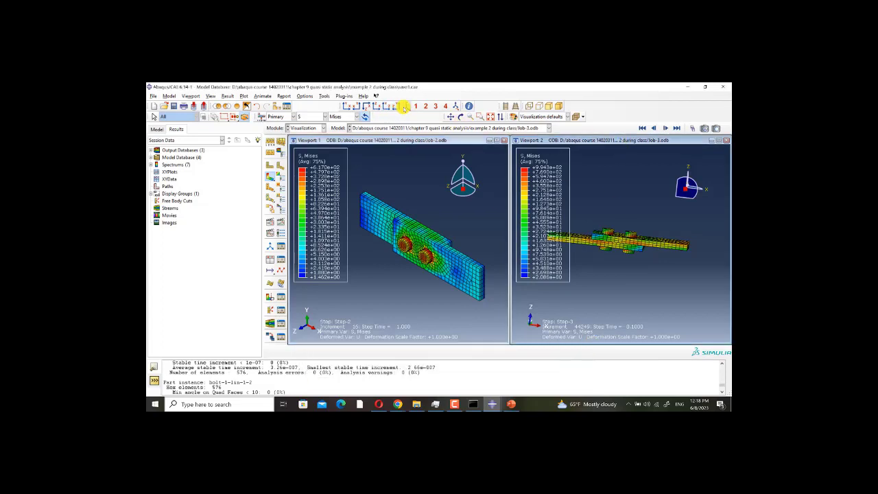
Set Viewport 2 with the Job-3 results to the isometric view and display frame 0 of Step-3
left_click(404, 106)
left_click(691, 130)
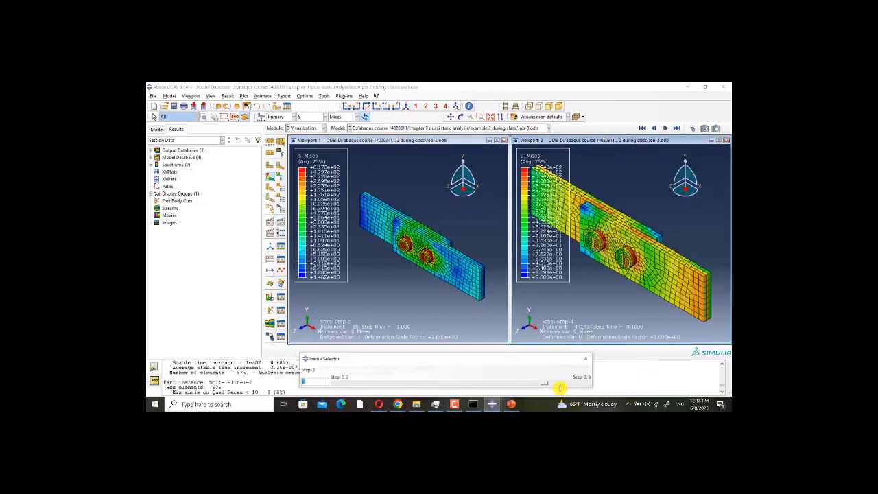
left_click_drag(541, 384, 323, 383)
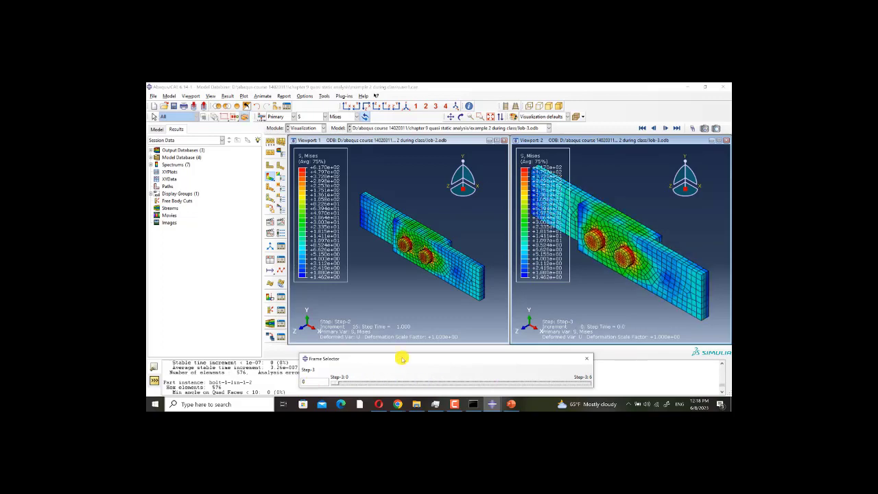
Examine the Mises stress around the two bolts in Viewport 2 and display frame 8 of Job-3's Step-3
scroll(674, 263, "up", 3)
scroll(615, 245, "down", 4)
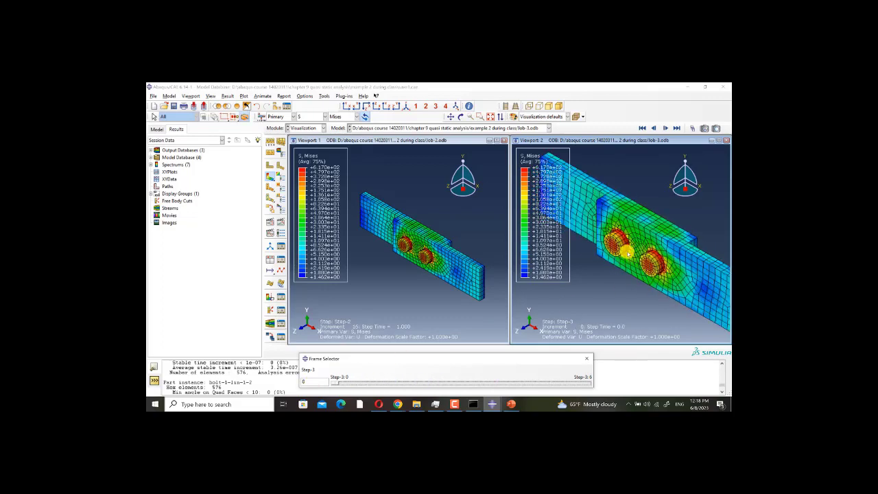
scroll(626, 252, "down", 5)
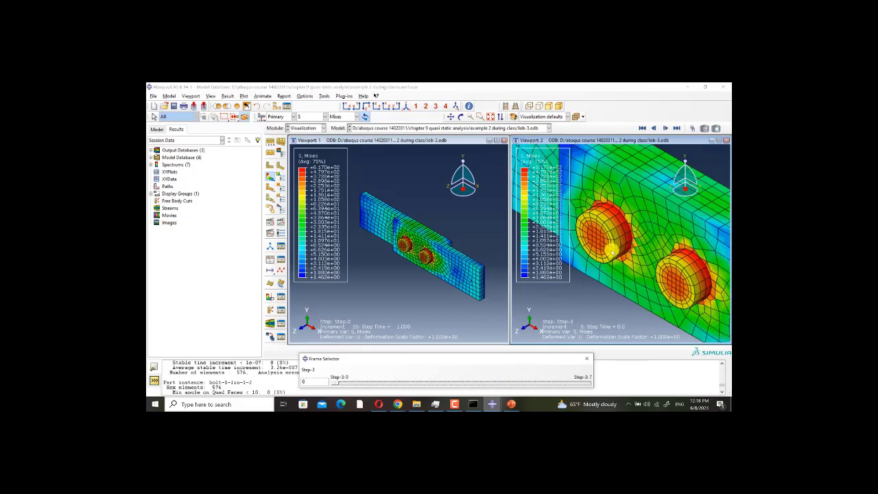
scroll(612, 251, "up", 4)
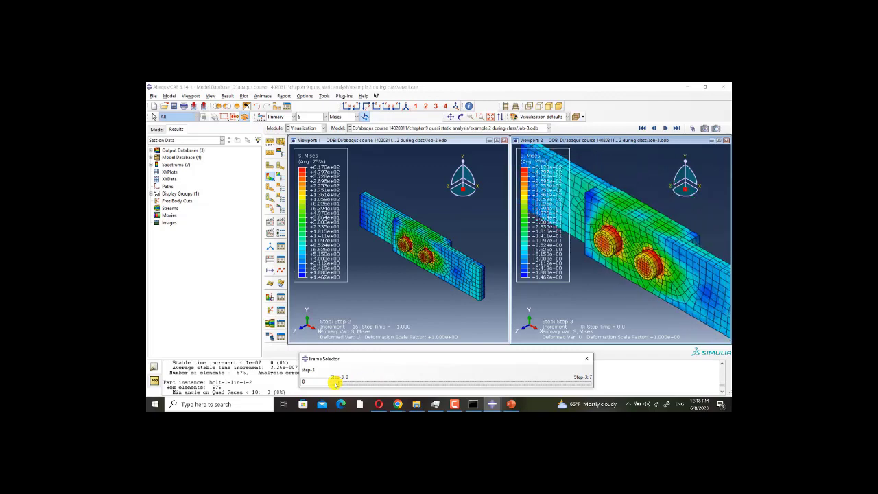
scroll(636, 255, "up", 2)
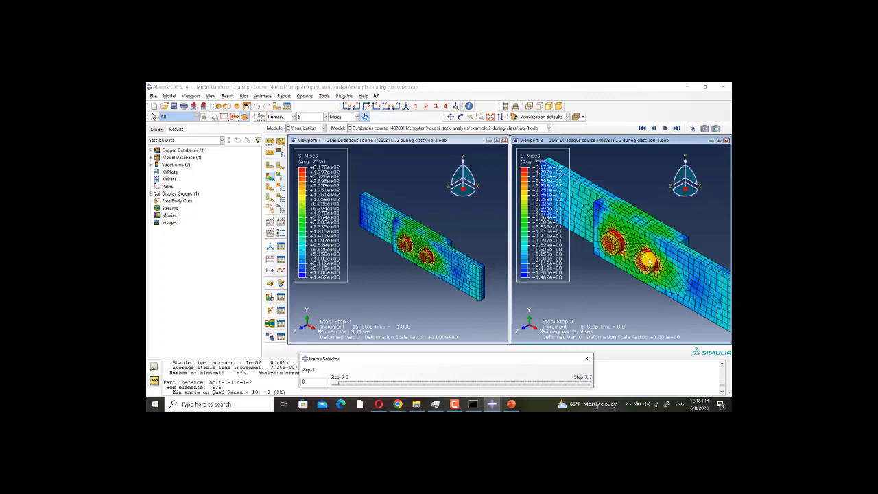
scroll(599, 257, "down", 2)
left_click_drag(333, 382, 631, 380)
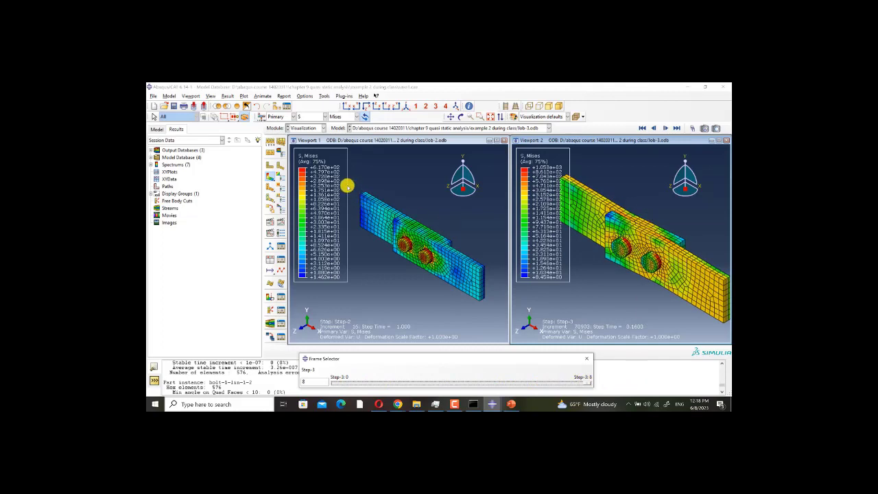
Load the Job-1-1.odb results in Viewport 1 and plot the Mises stress contours on the deformed plates
left_click(434, 141)
left_click(437, 130)
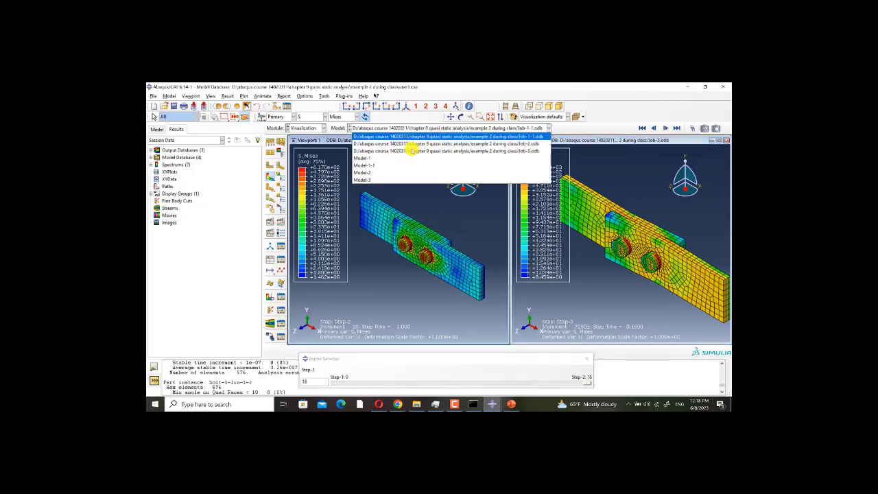
left_click(421, 139)
left_click(270, 176)
left_click_drag(398, 238, 416, 228, "ctrl+alt")
left_click_drag(393, 255, 404, 284, "ctrl+alt")
left_click_drag(441, 262, 420, 259, "ctrl+alt")
Display frame 20 of Job-1-1's Step-3 in Viewport 1 and orient the plates similarly in both viewports
left_click_drag(588, 386, 494, 388)
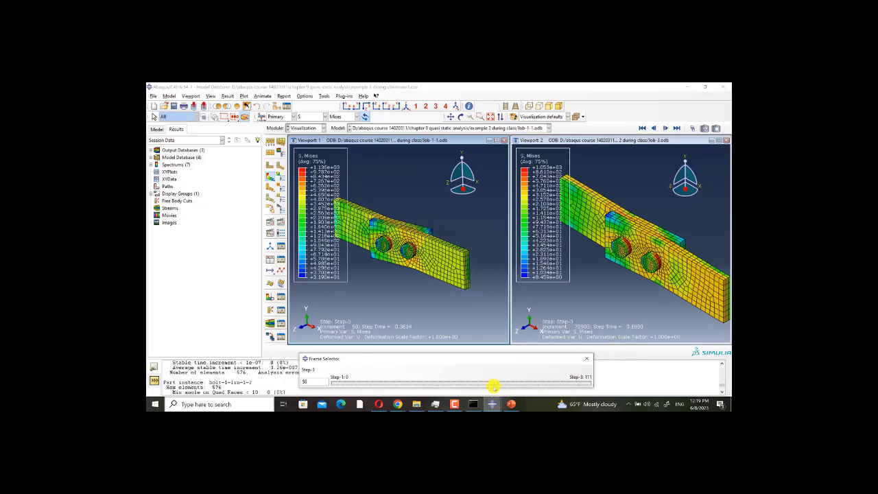
left_click_drag(489, 386, 430, 389)
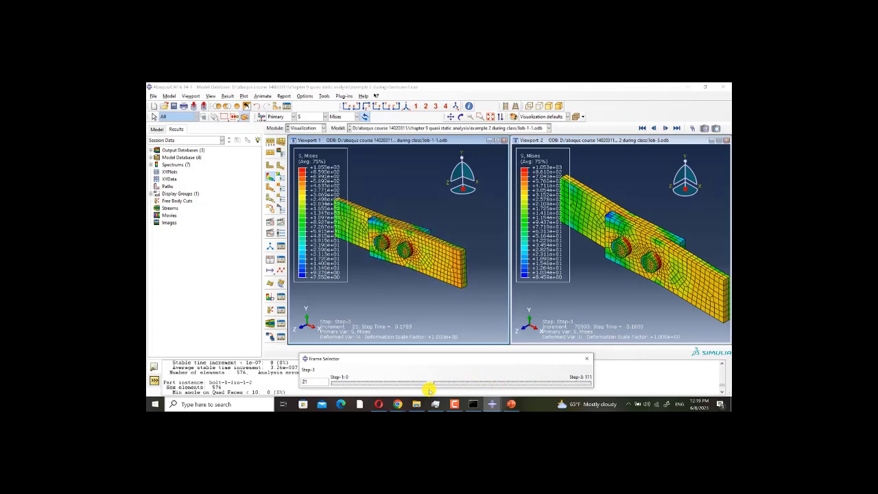
left_click(654, 128)
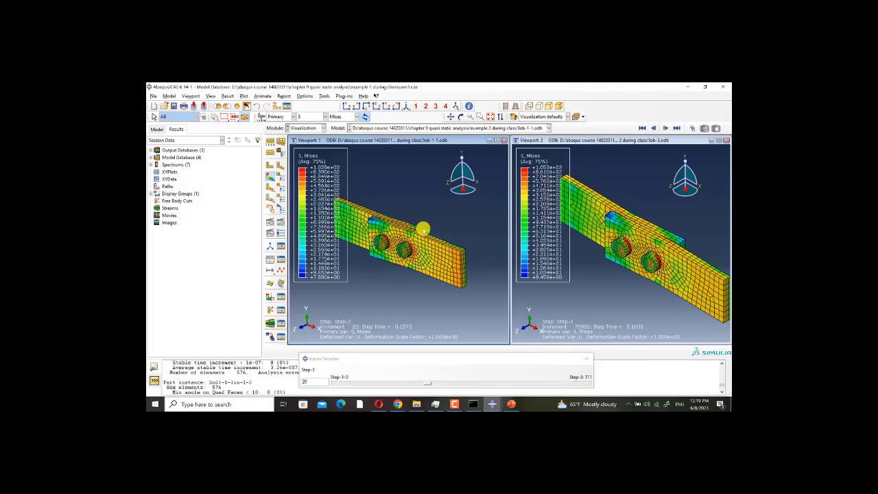
scroll(392, 231, "down", 2)
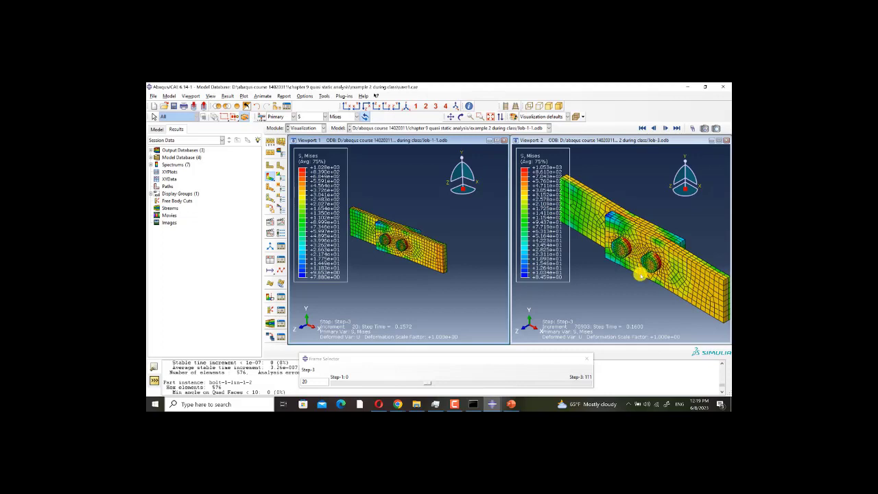
left_click_drag(641, 273, 565, 281, "ctrl+alt")
left_click_drag(455, 258, 659, 259, "ctrl+alt")
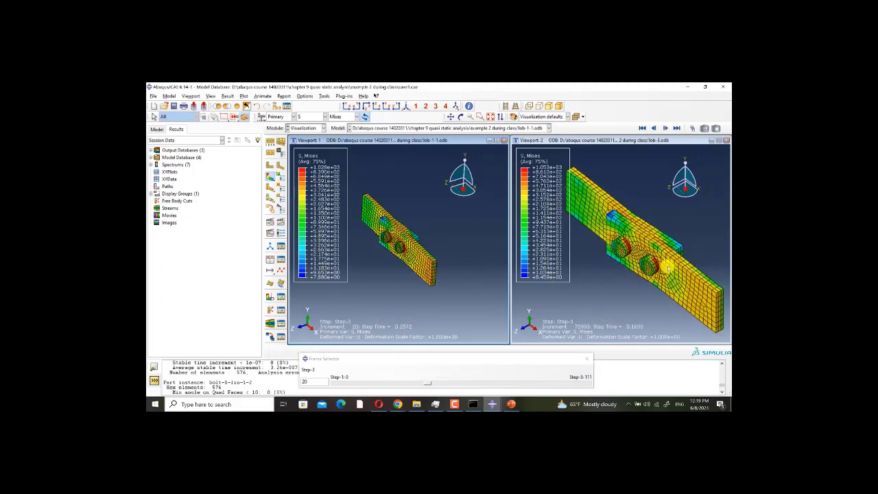
left_click_drag(637, 286, 641, 273, "ctrl+alt")
left_click_drag(428, 277, 435, 273, "ctrl+alt")
scroll(598, 267, "down", 1)
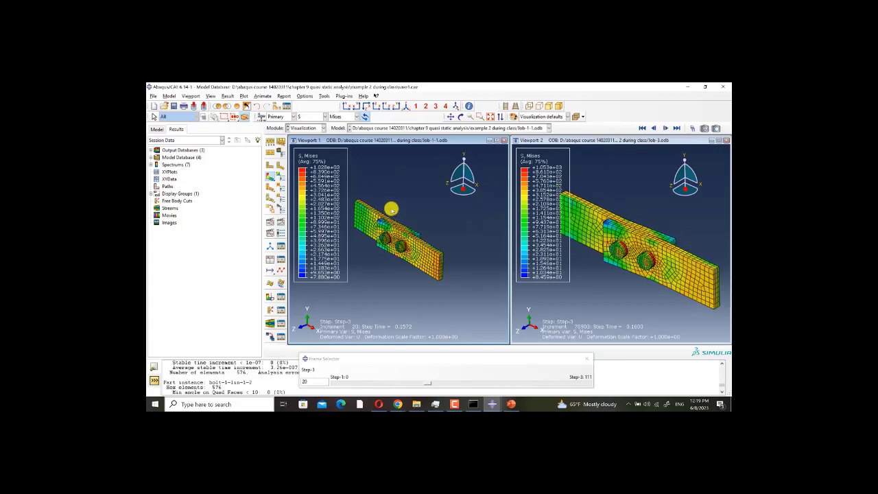
Hide the mesh lines on the contour plots in both viewports, keeping only the feature edges
left_click(269, 219)
left_click(256, 221)
left_click(222, 307)
left_click(579, 140)
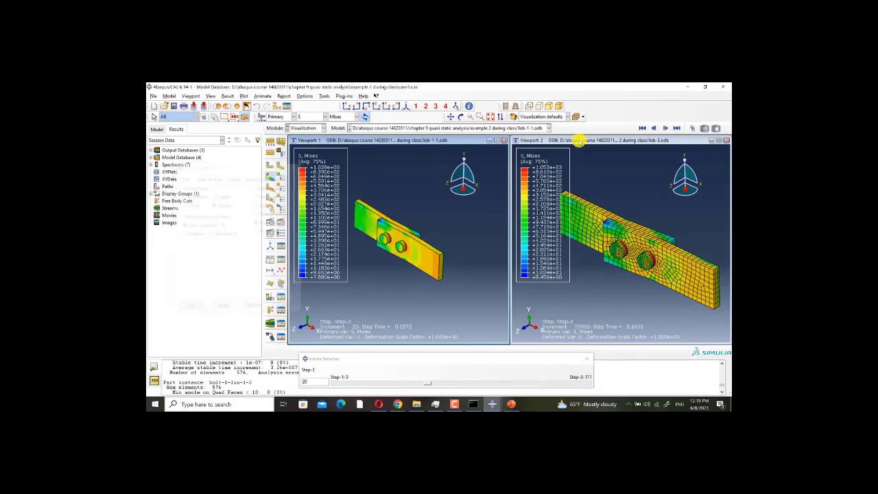
left_click(269, 139)
left_click(257, 221)
left_click(221, 307)
left_click(190, 307)
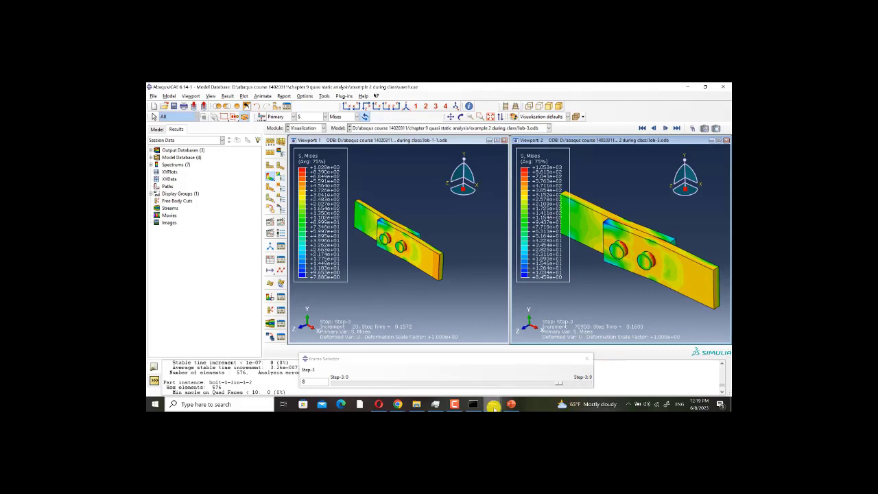
Check the output frames written in the Job-3 monitor, and display frame 10 of Step-3 in Viewport 2
mouse_move(493, 405)
left_click(537, 381)
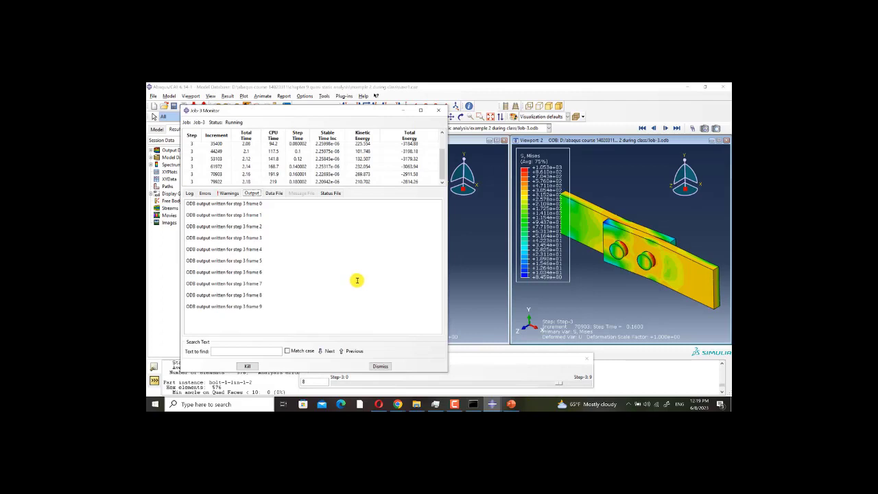
left_click(404, 111)
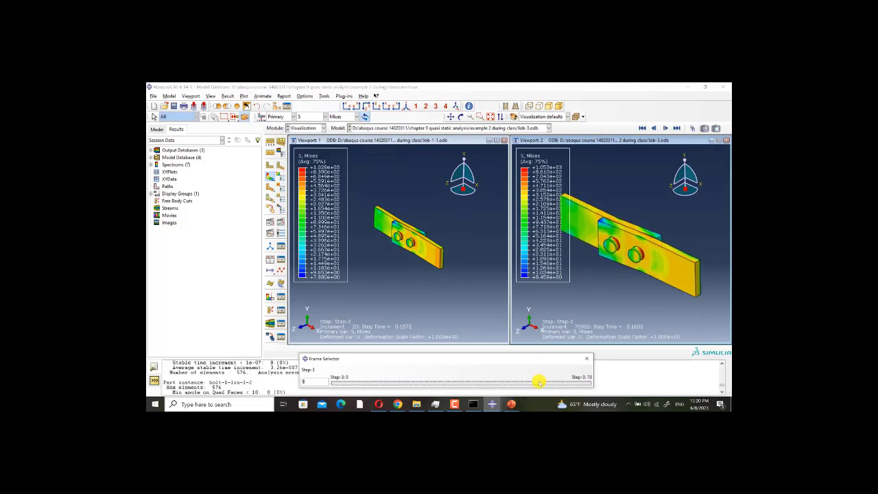
left_click_drag(542, 382, 601, 384)
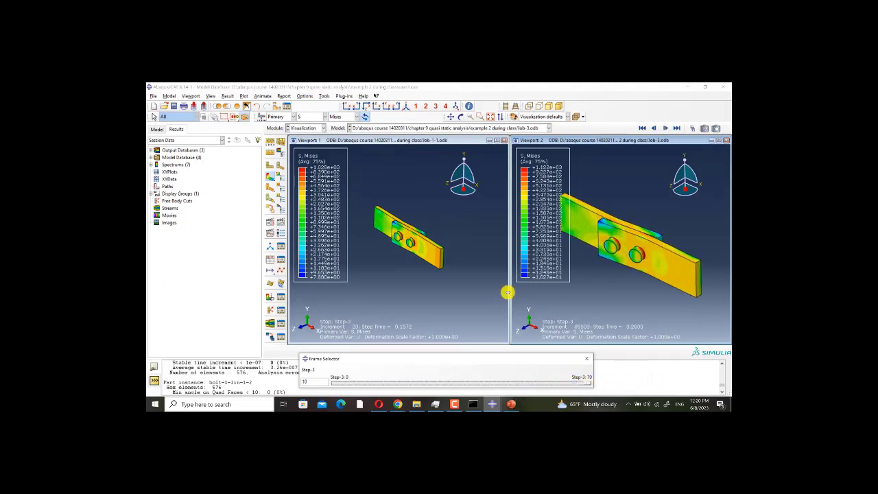
Display frame 23 of Job-1-1's Step-3 in Viewport 1 for comparison with the Job-3 contours
scroll(400, 235, "up", 4)
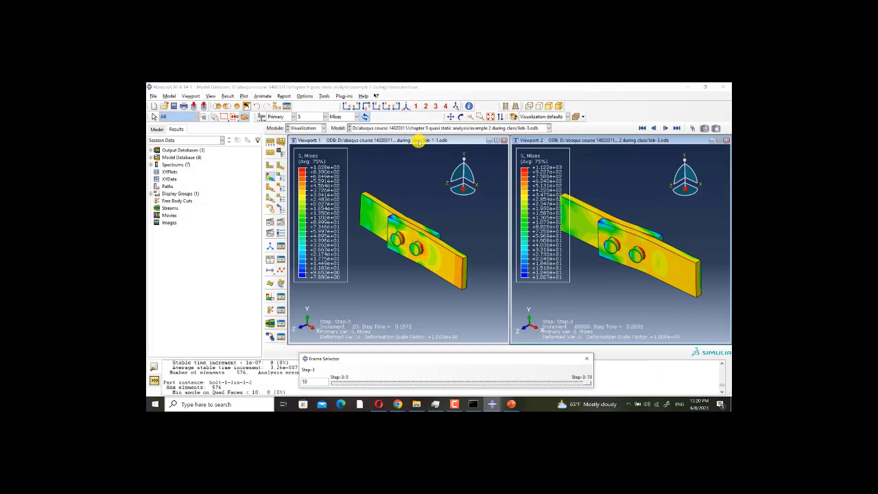
left_click(417, 141)
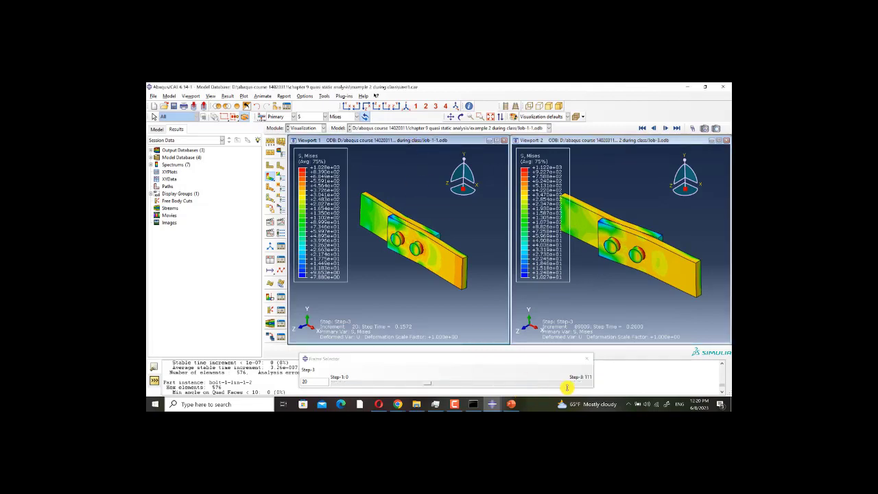
left_click_drag(430, 384, 430, 383)
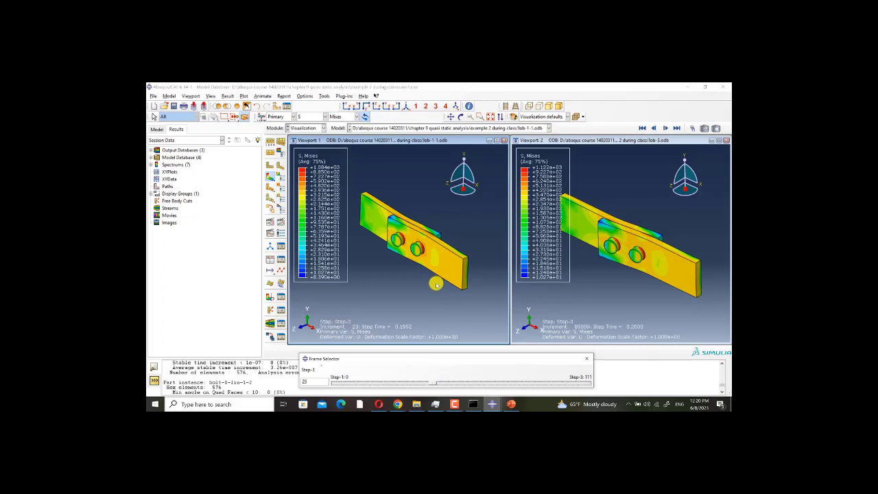
Check the Google Meet call in Chrome, return to Abaqus/CAE, and dismiss the presentation notification
mouse_move(397, 404)
left_click(392, 368)
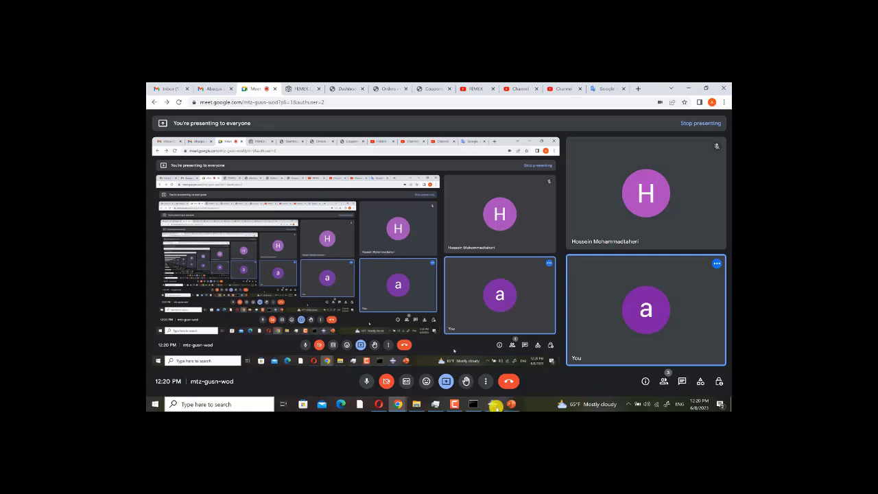
left_click(498, 388)
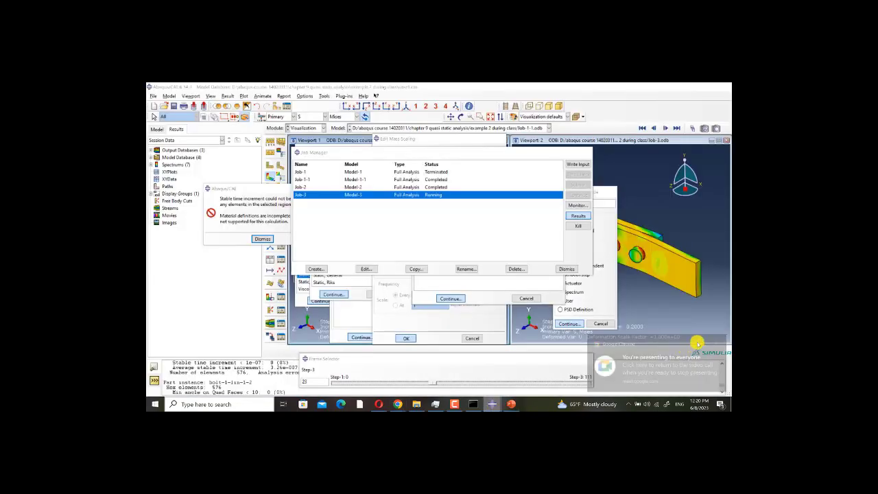
left_click(713, 344)
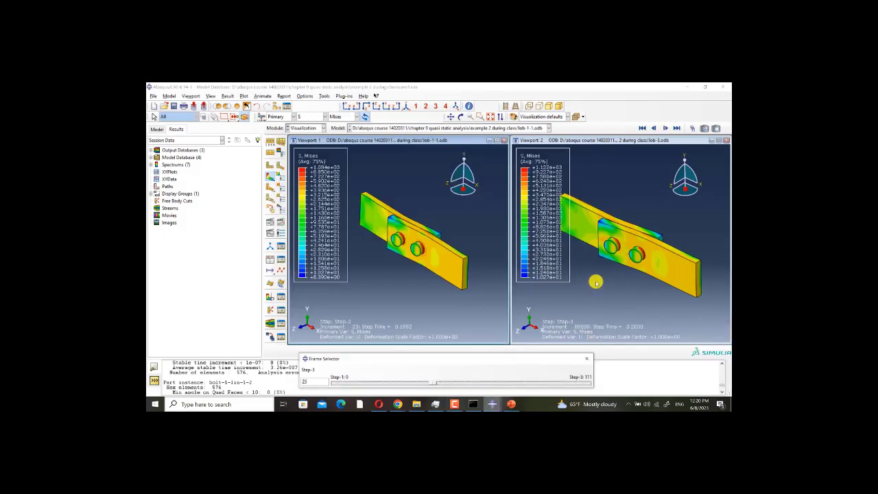
Display frame 11 of Job-3's Step-3 in Viewport 2 and inspect the plates' stress contours
scroll(603, 276, "down", 2)
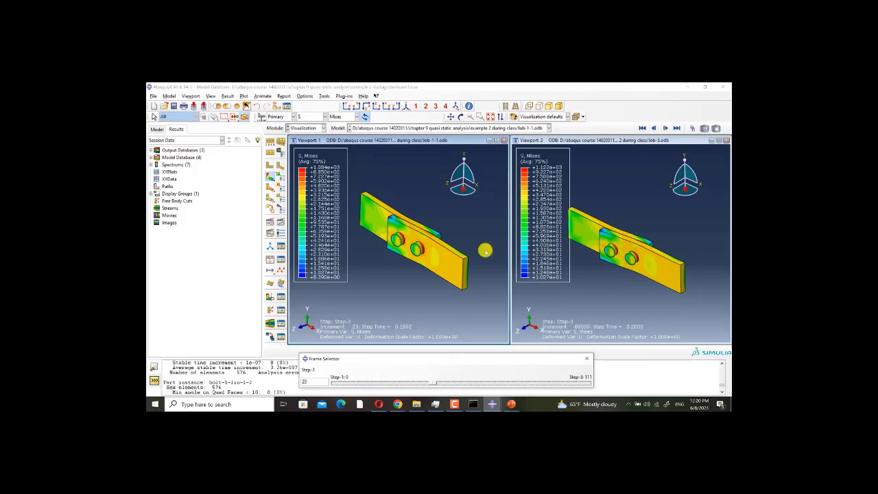
left_click(587, 141)
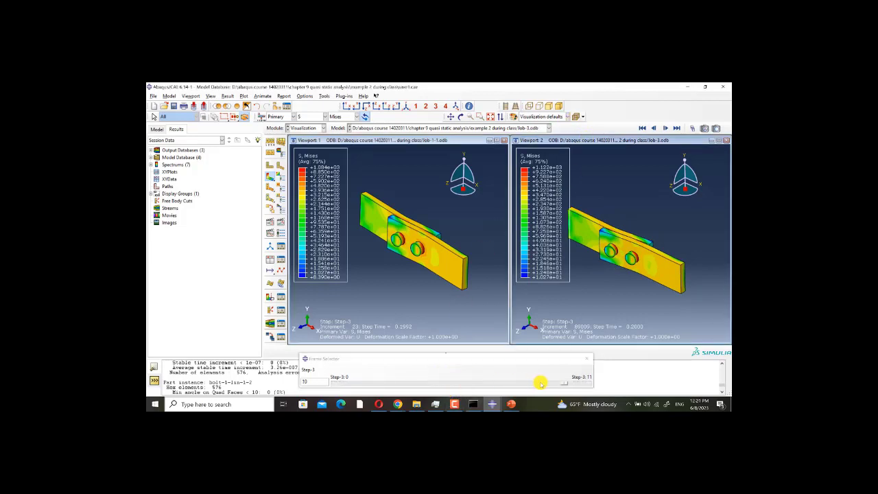
left_click(584, 383)
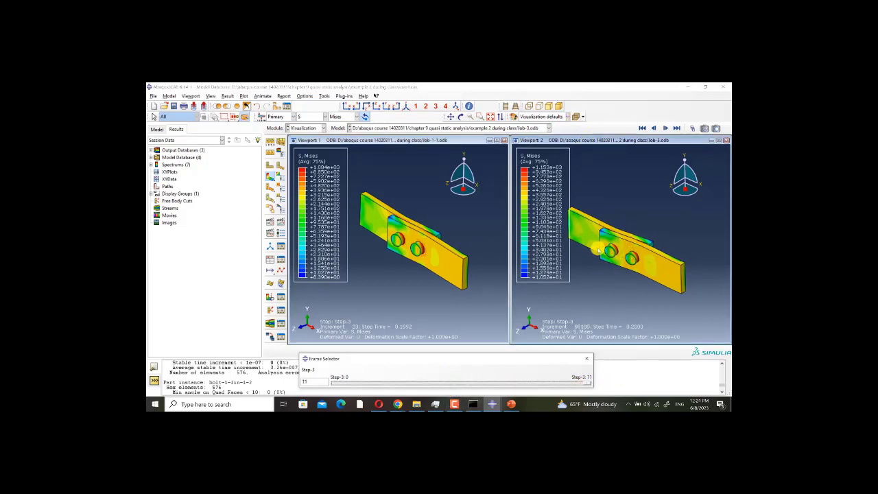
scroll(601, 234, "up", 1)
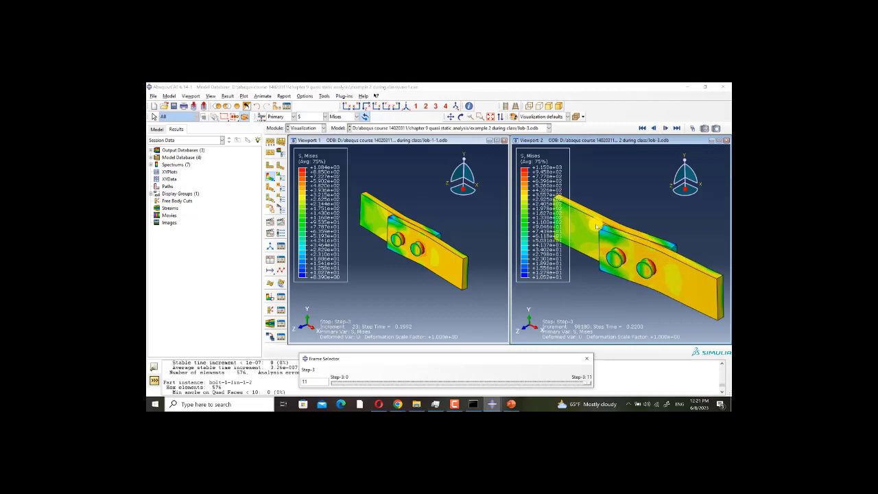
Maximize Viewport 1 and plot the RF1 reaction force from Job-1-1's history output
left_click(725, 141)
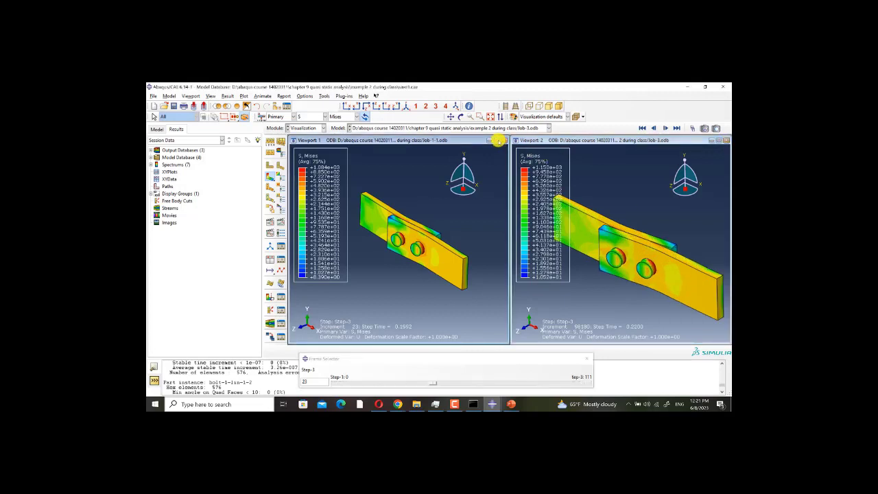
left_click(152, 150)
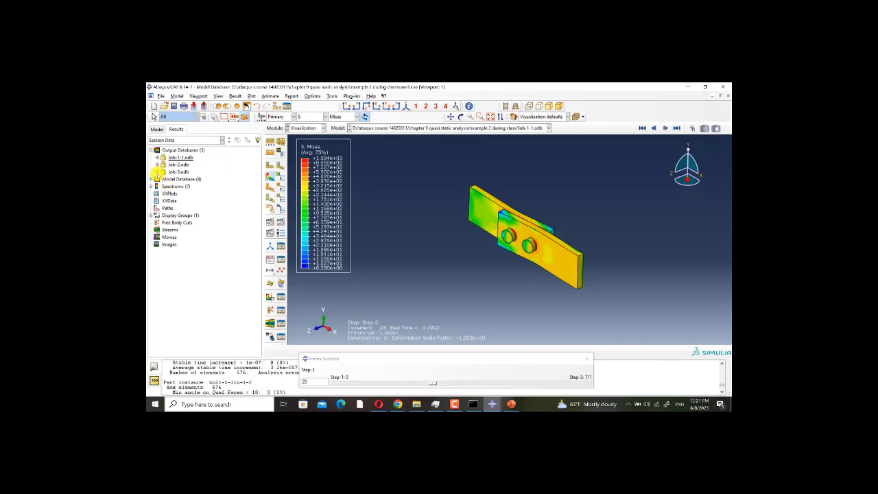
left_click(157, 157)
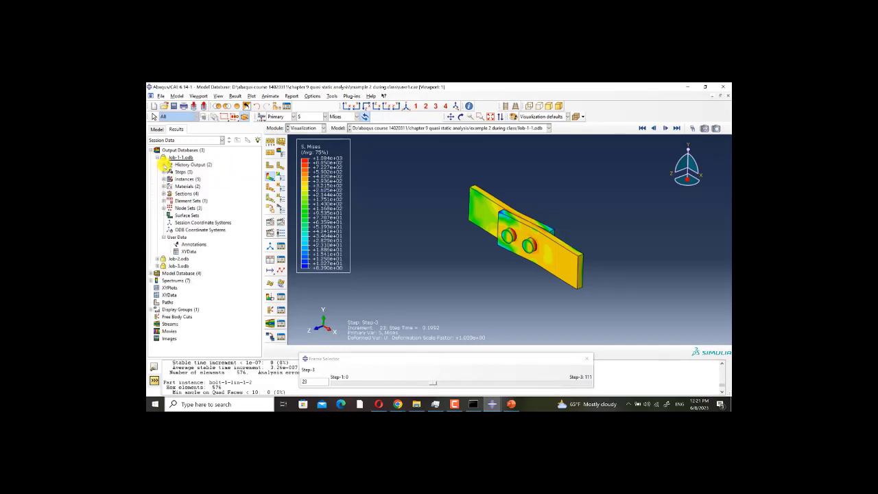
left_click(163, 165)
left_click(202, 172)
right_click(205, 172)
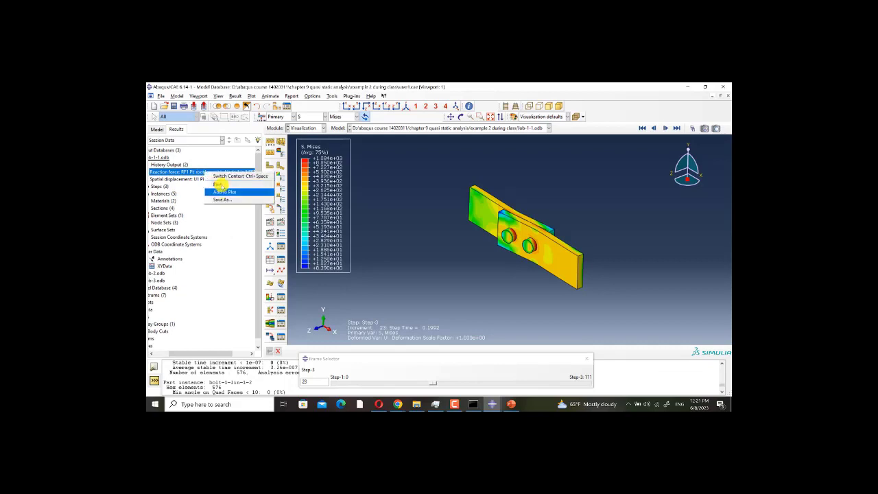
left_click(219, 184)
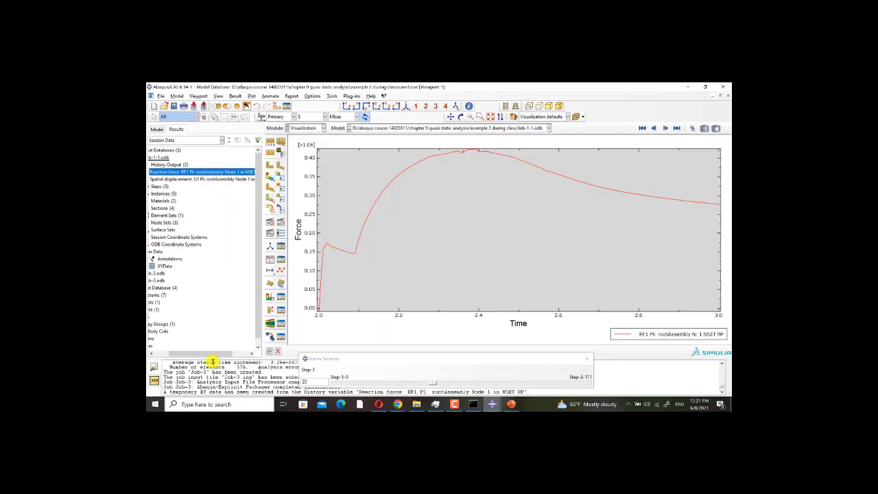
Add the RF1 reaction force from Job-3's history output to the current force-time plot
left_click_drag(177, 354, 157, 354)
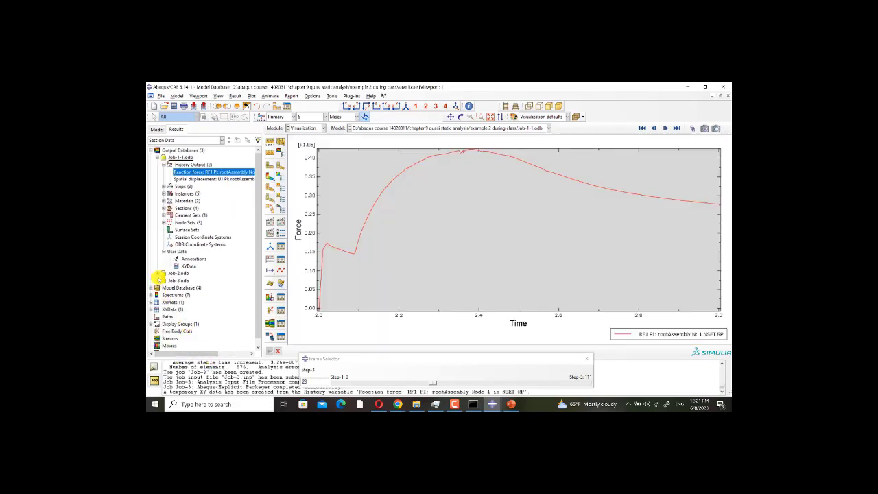
left_click(158, 280)
left_click(164, 258)
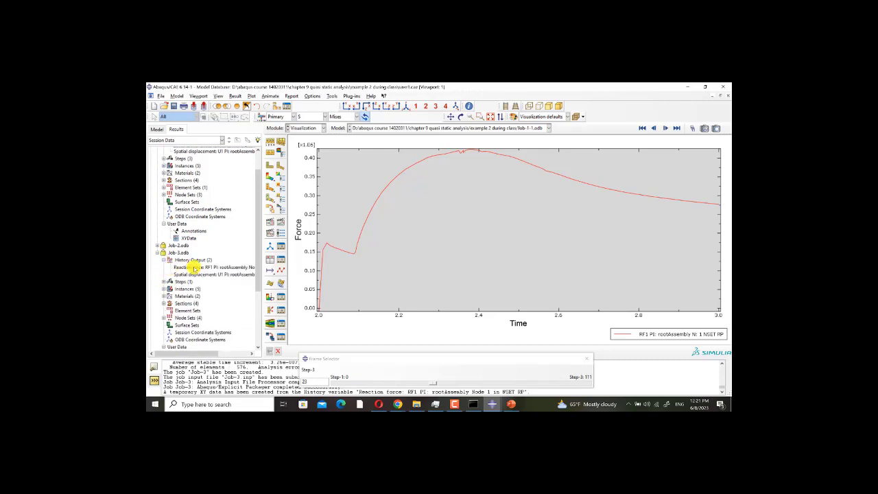
left_click(192, 267)
right_click(194, 267)
left_click(208, 283)
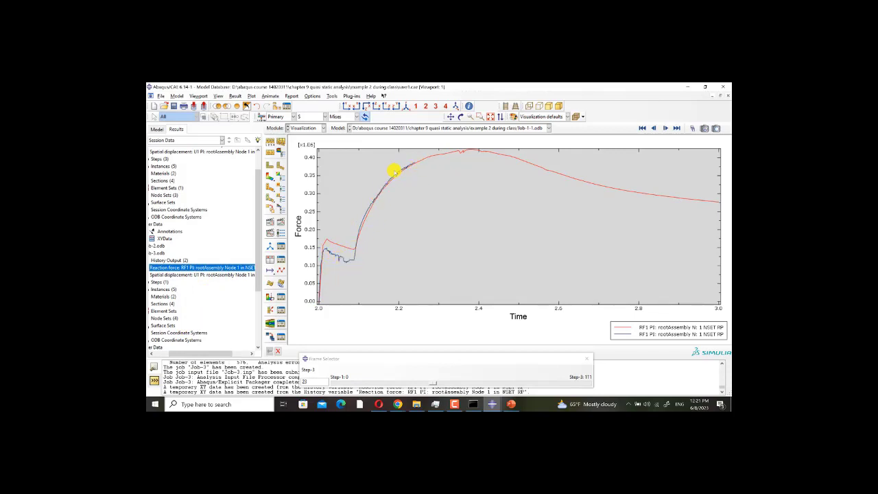
View the curve options for the two RF1 reaction force curves and close them
left_click(281, 271)
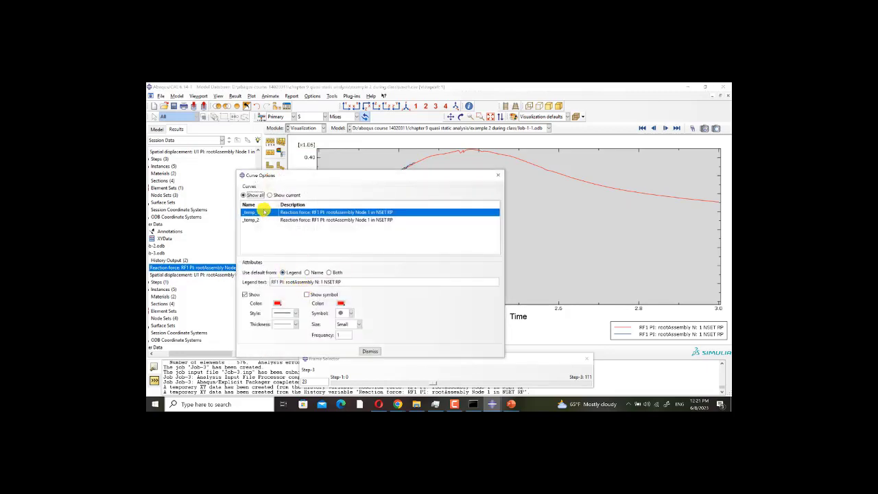
left_click(497, 175)
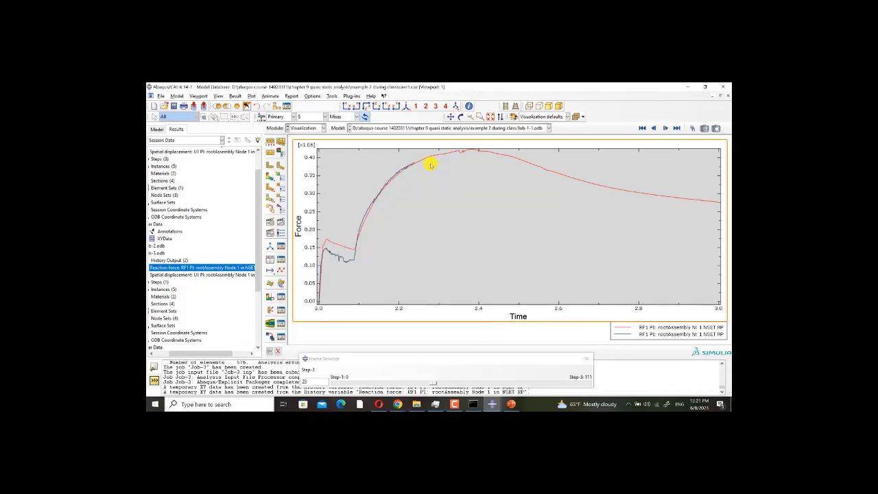
Switch to the chapter 9 example 2 PDF in Opera and review the Model-3 slides on mass scaling and initial state import
left_click(379, 404)
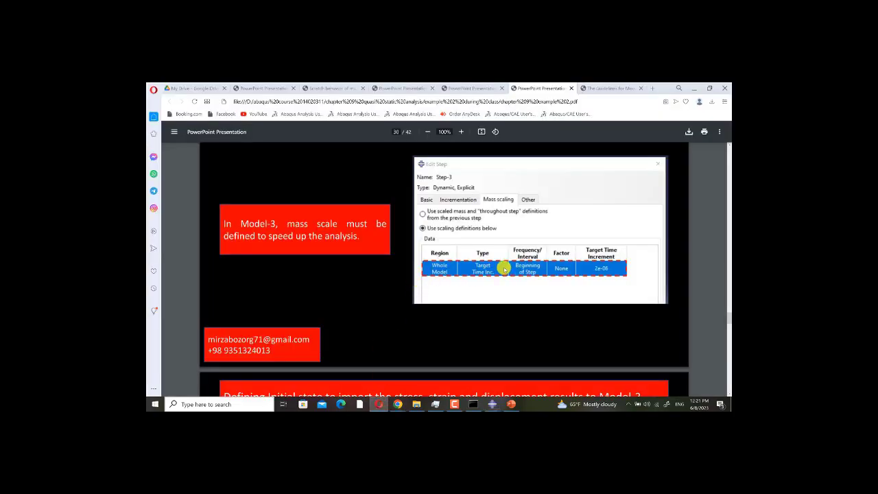
scroll(498, 257, "down", 3)
scroll(447, 251, "down", 2)
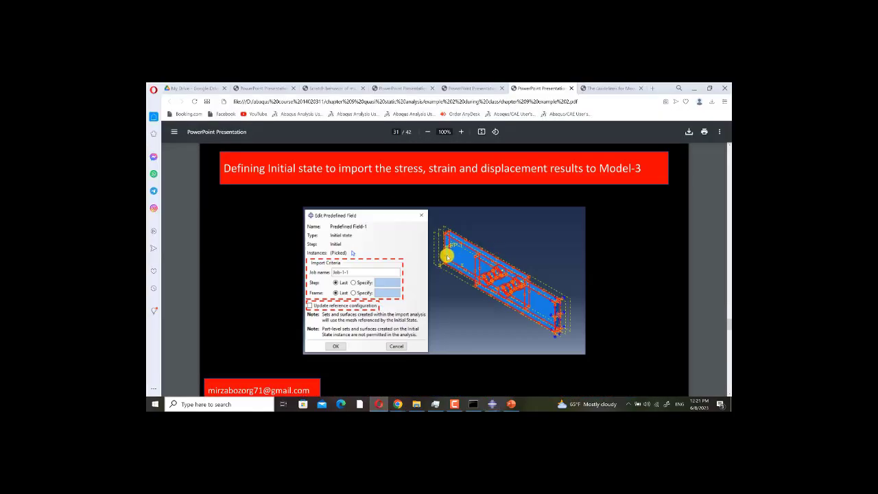
scroll(447, 253, "down", 4)
scroll(447, 345, "down", 3)
Check the Google Meet call in Chrome, go back to the force-time plot in Abaqus/CAE, and dismiss the presenting notification
left_click(398, 404)
left_click(382, 388)
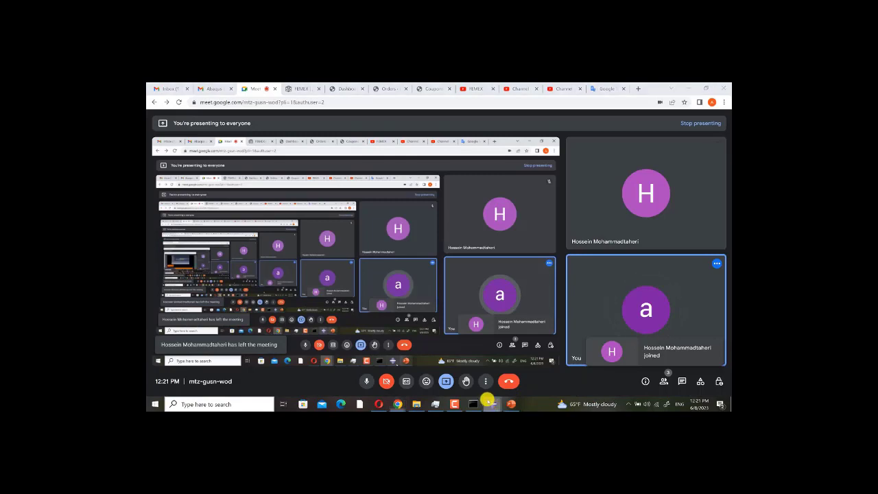
left_click(489, 404)
left_click(474, 379)
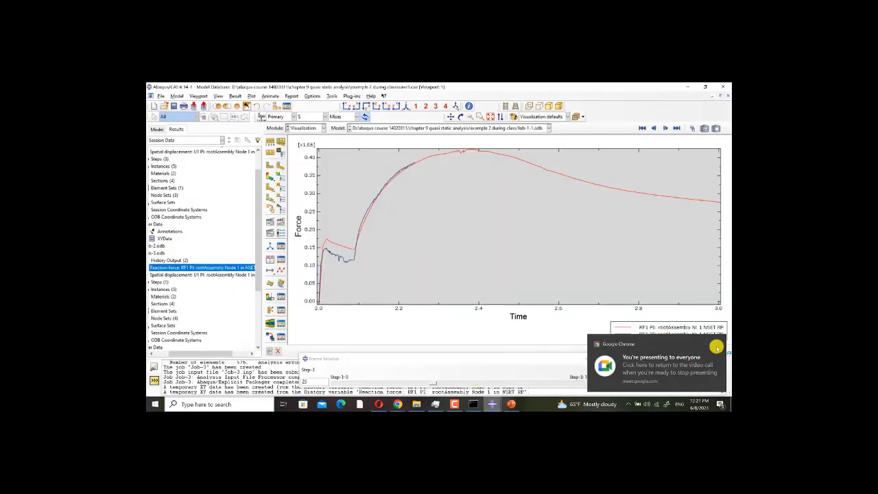
left_click(718, 345)
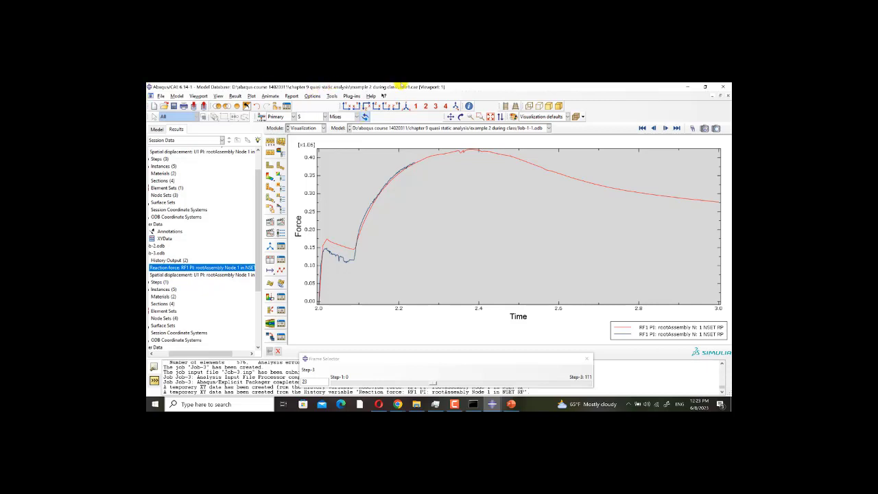
Switch to the PDF in Opera and examine the final Mises stress contour and the Standard versus Explicit force-displacement curves on slides 33 and 34
left_click(378, 405)
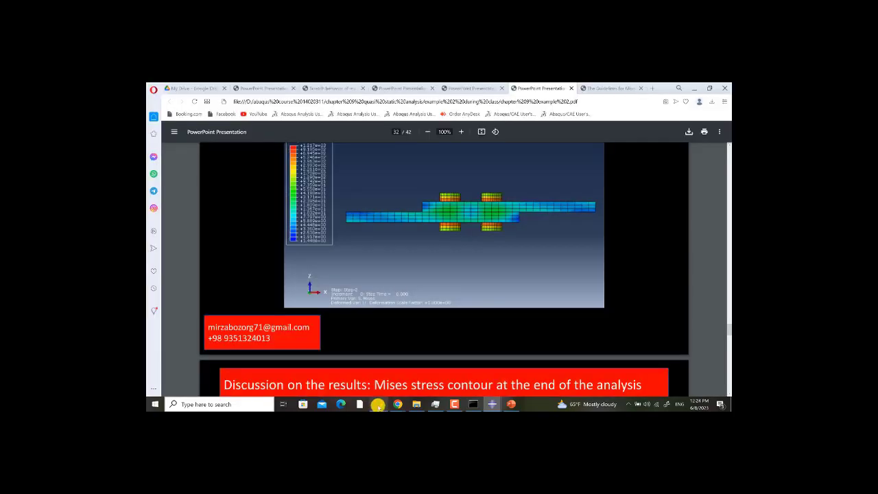
scroll(442, 286, "down", 2)
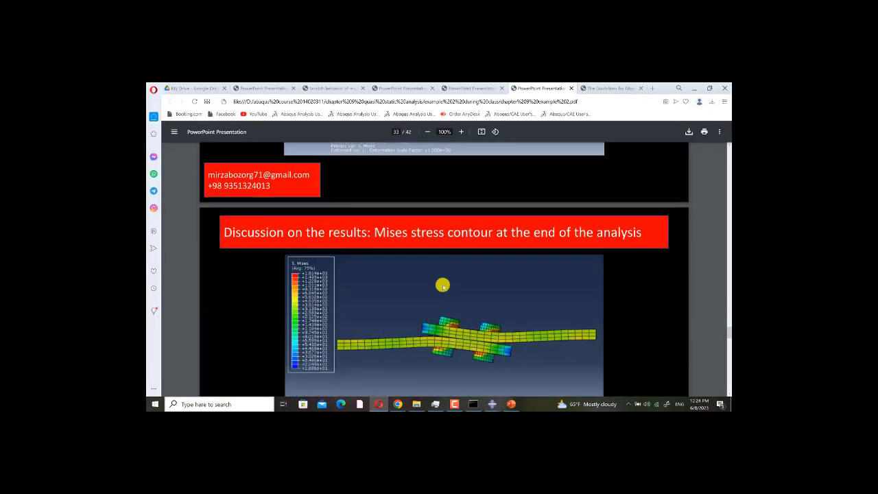
scroll(443, 286, "down", 2)
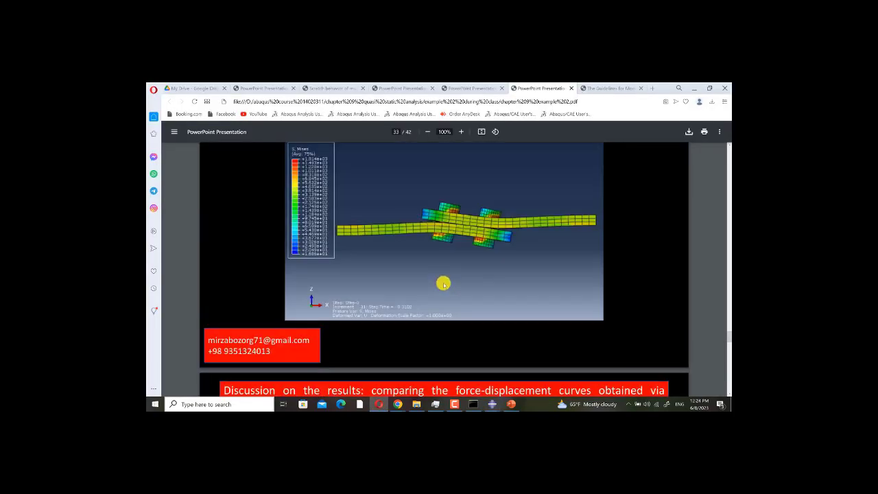
scroll(443, 284, "down", 2)
scroll(443, 277, "down", 1)
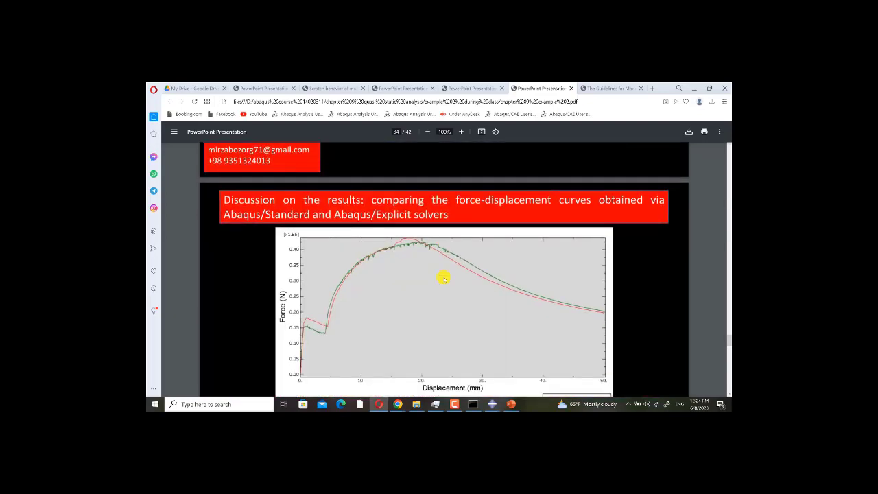
scroll(443, 277, "down", 1)
scroll(444, 278, "down", 3)
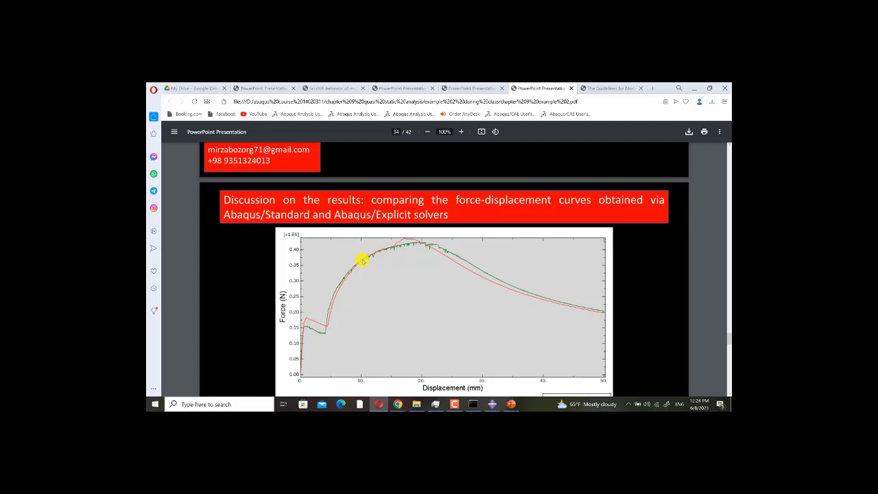
scroll(361, 259, "down", 1)
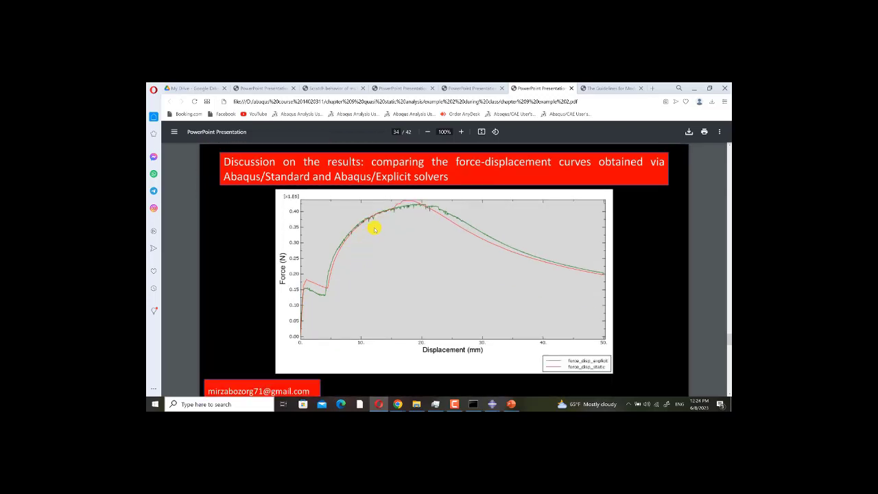